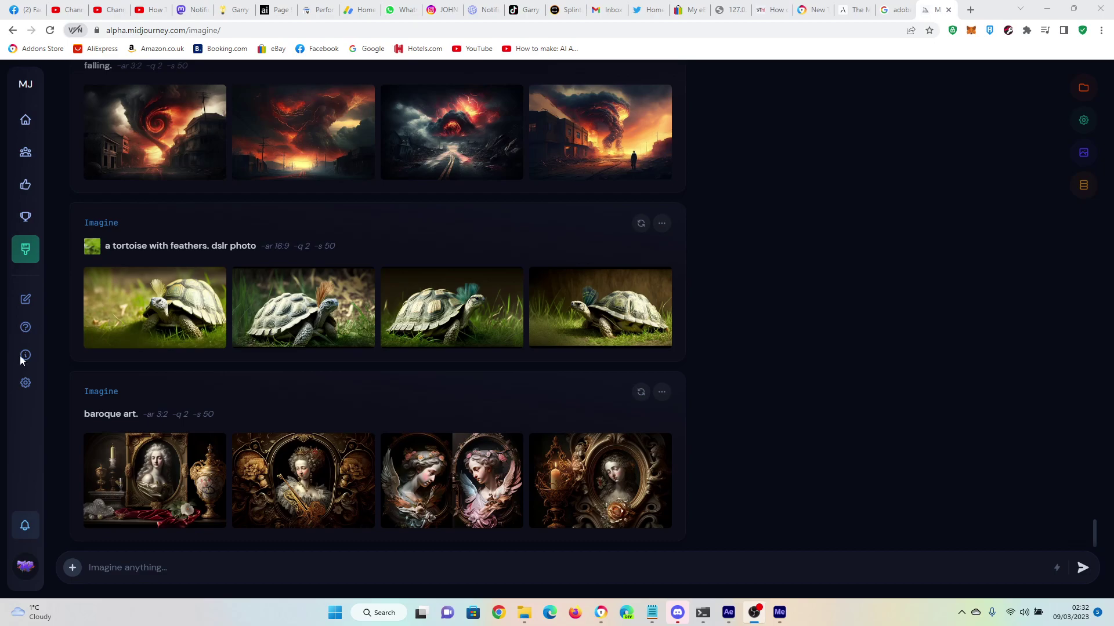
Step: Scroll the feed and visit the profile home page
scroll(1003, 515, up, 10)
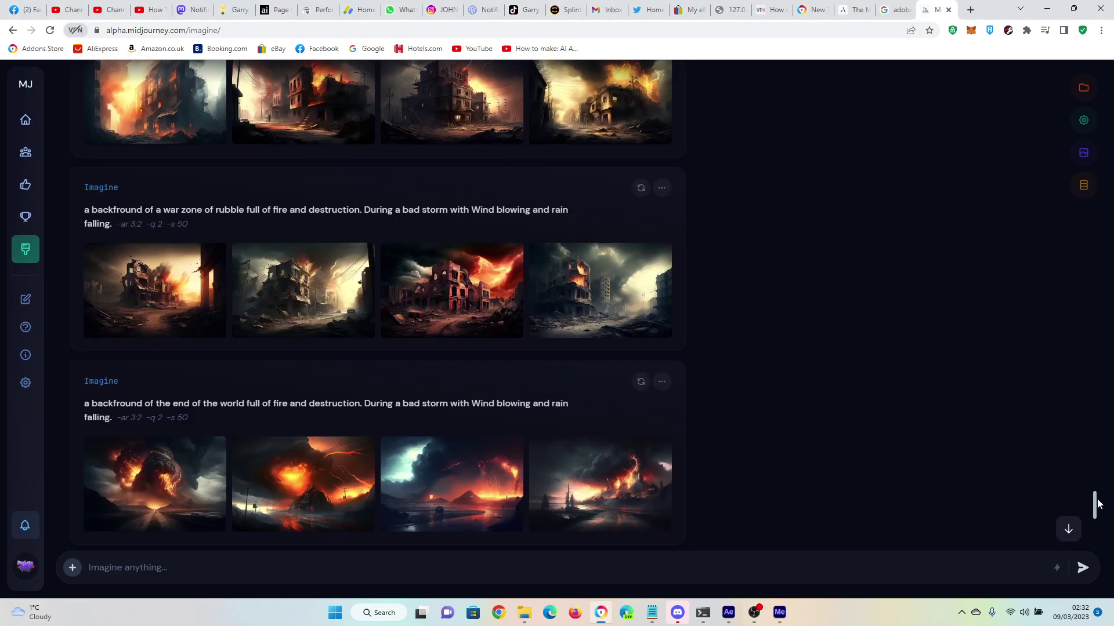
drag(1095, 504, 1095, 537)
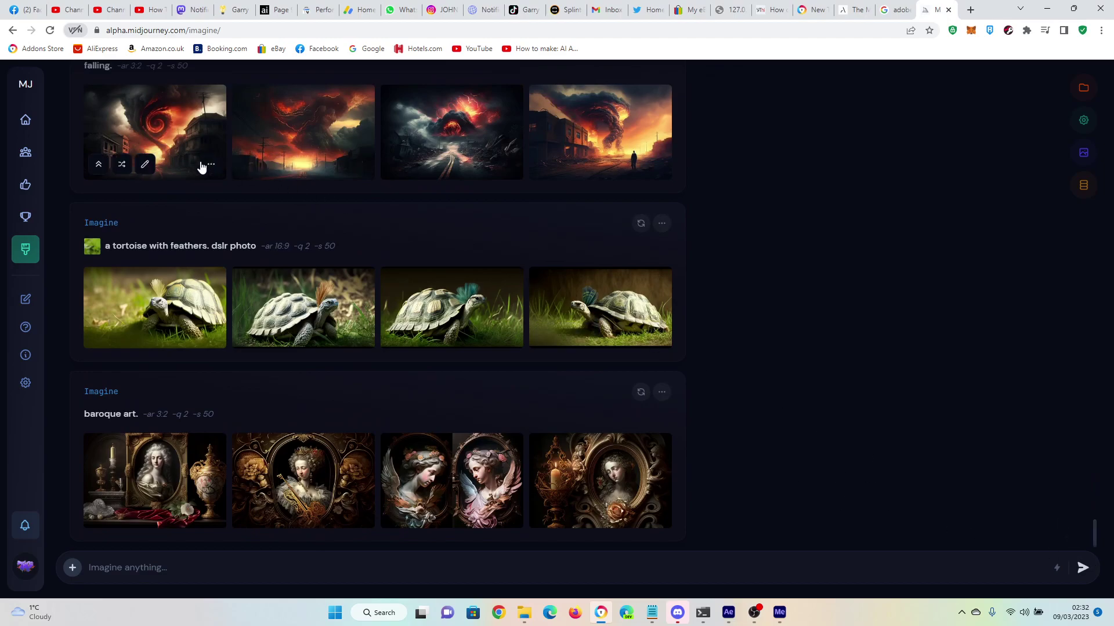
mouse_move(28, 99)
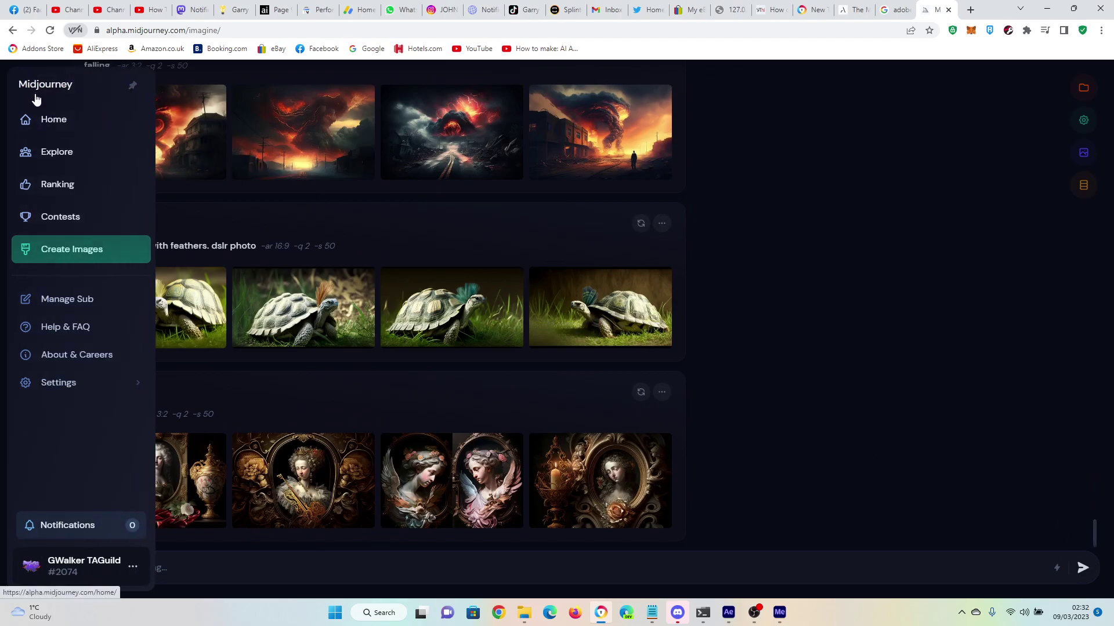
click(48, 123)
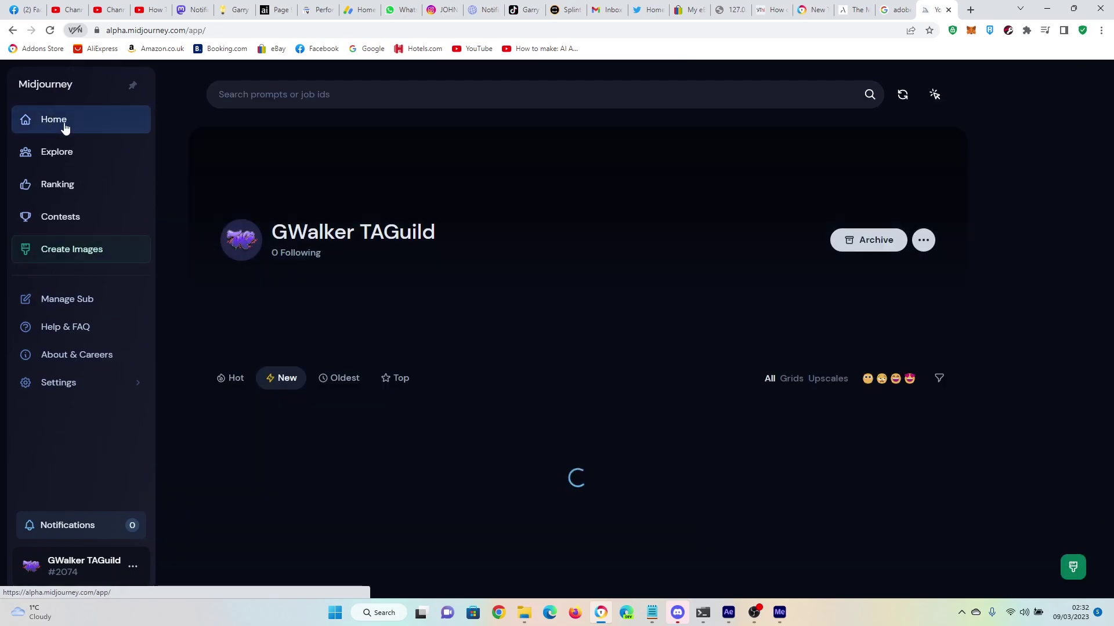
scroll(434, 334, down, 10)
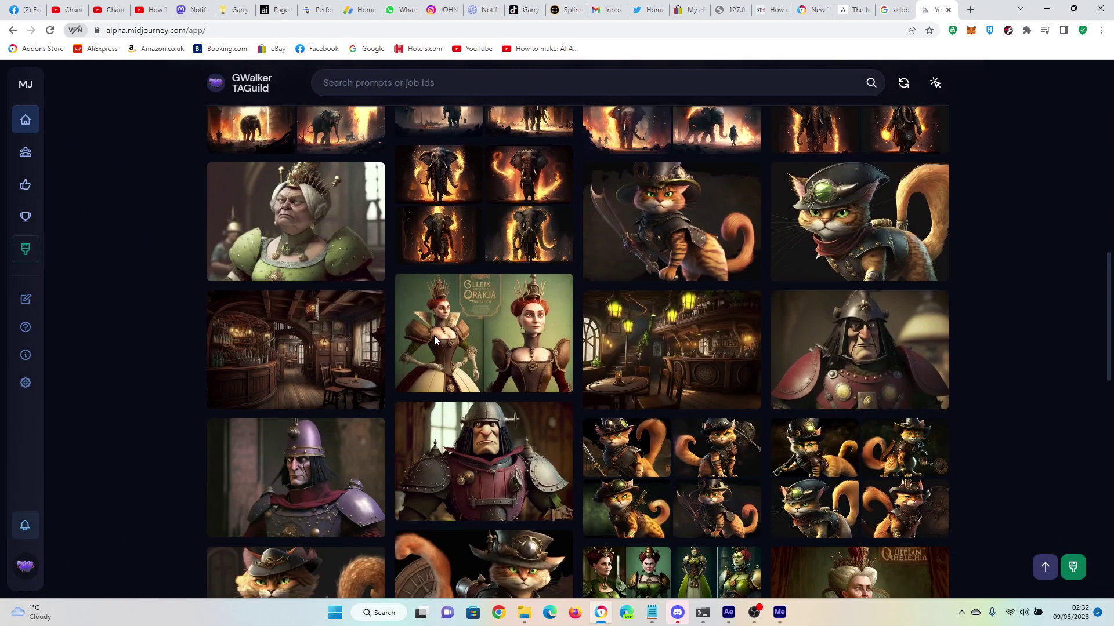
scroll(433, 335, up, 9)
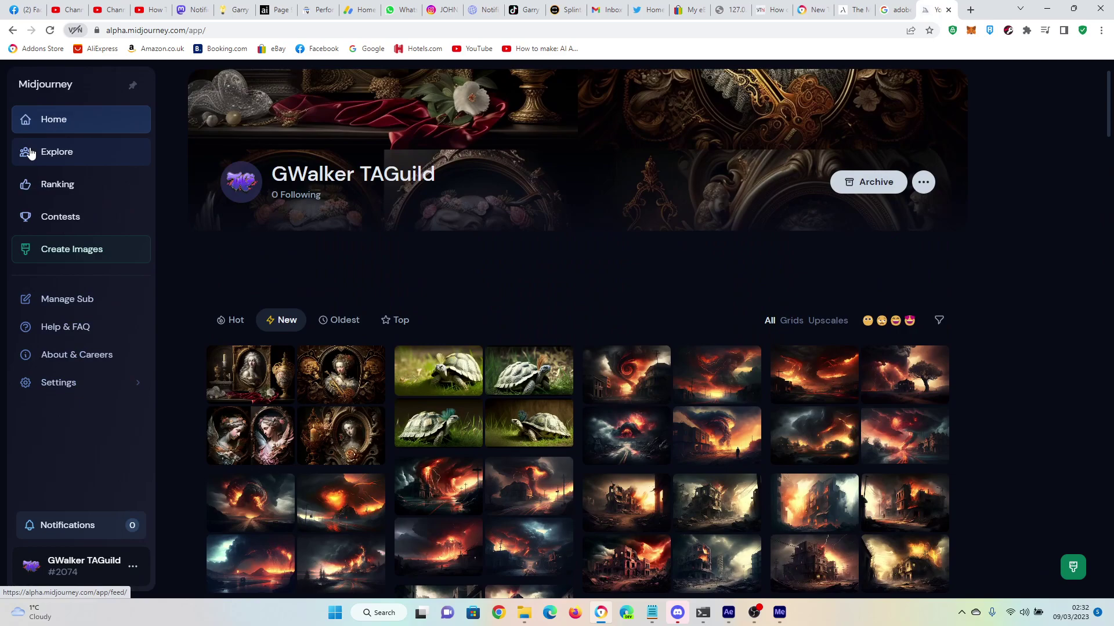
Step: Browse the community feed, image ranking and contests pages, then return to the creation feed
click(80, 165)
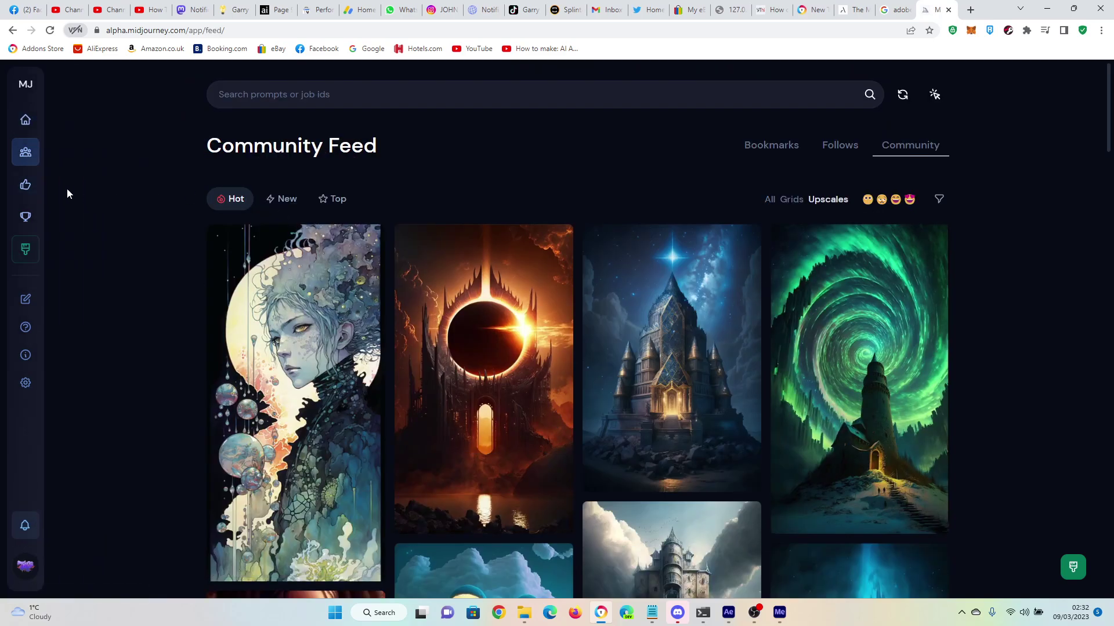
click(32, 189)
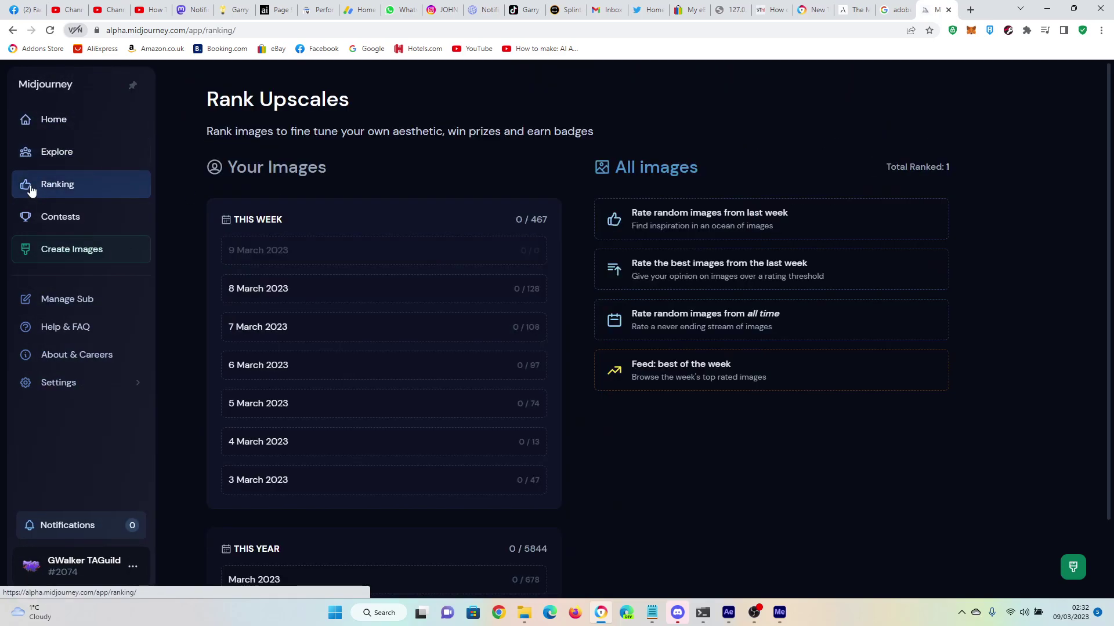
mouse_move(25, 200)
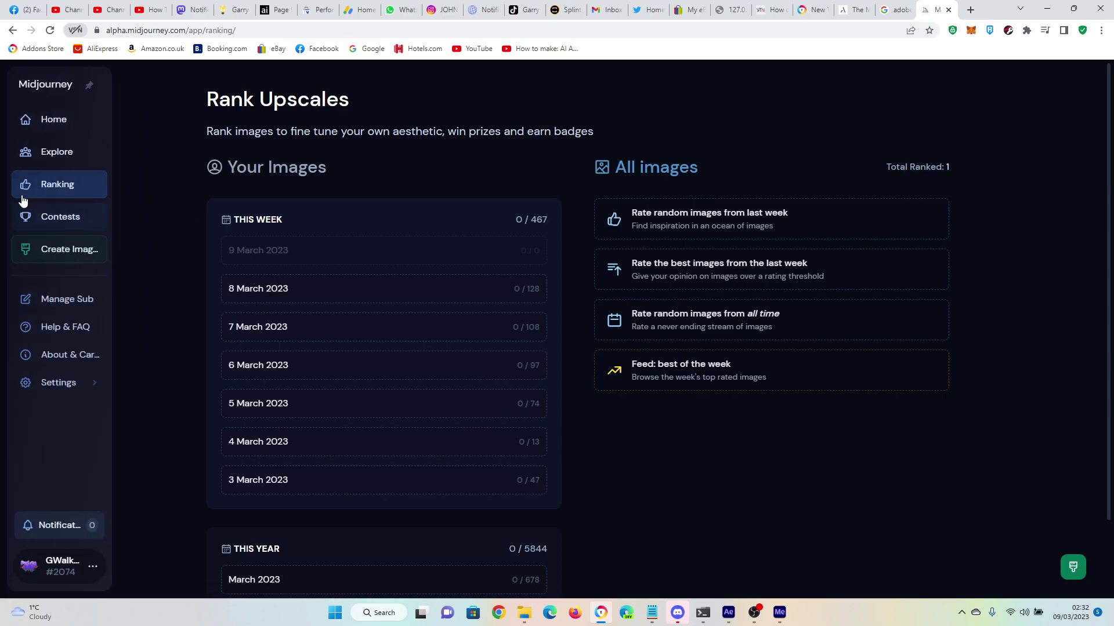
click(32, 218)
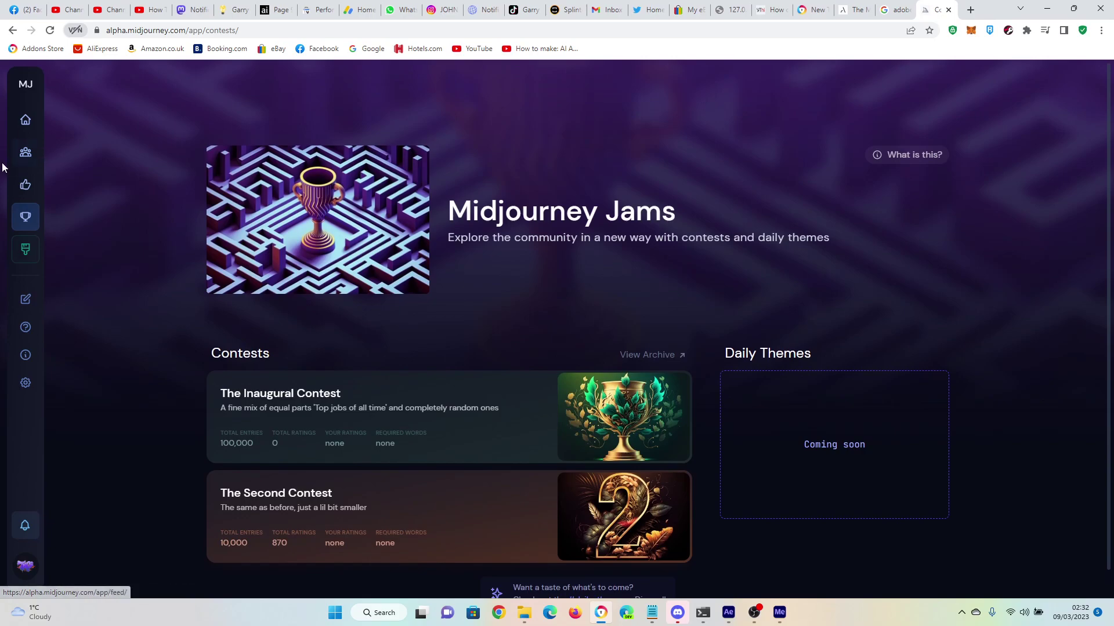
click(35, 254)
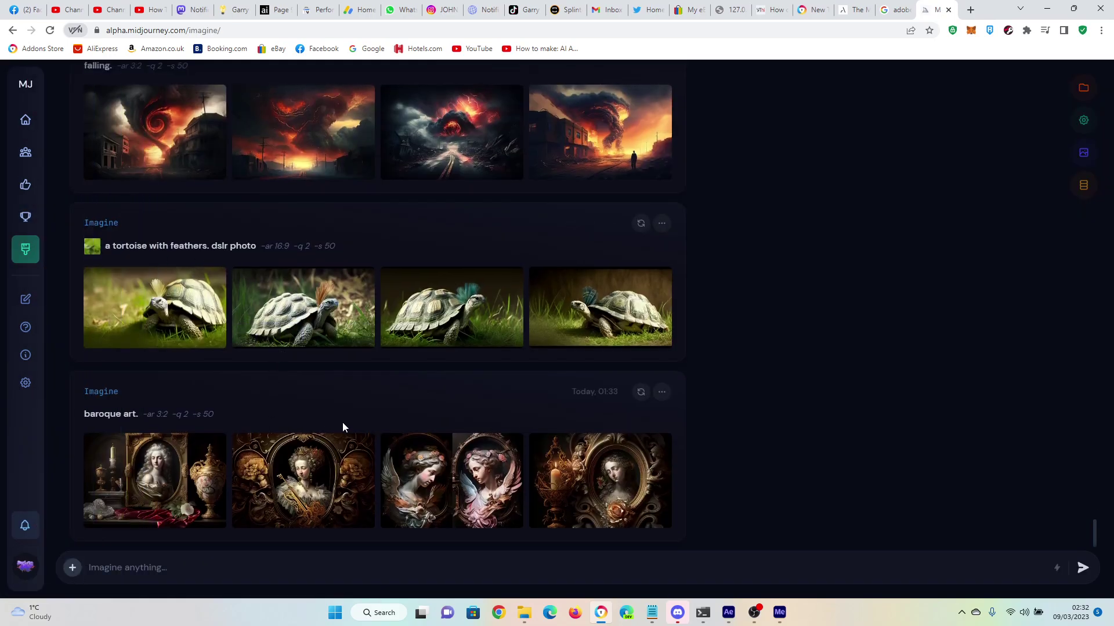
scroll(139, 220, up, 7)
scroll(85, 287, up, 3)
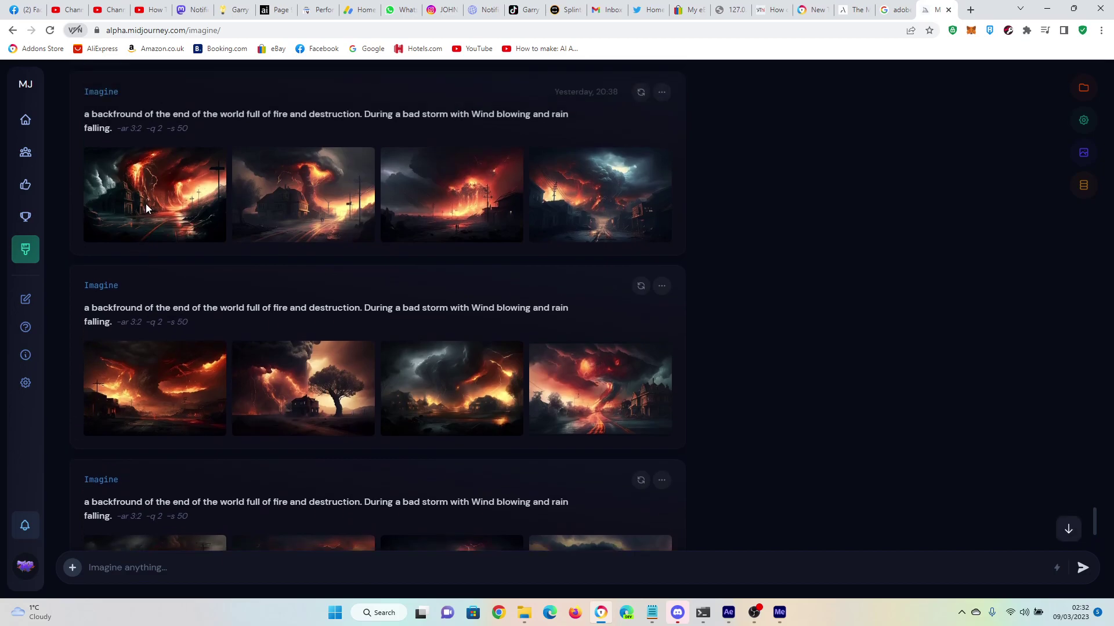
scroll(139, 246, down, 7)
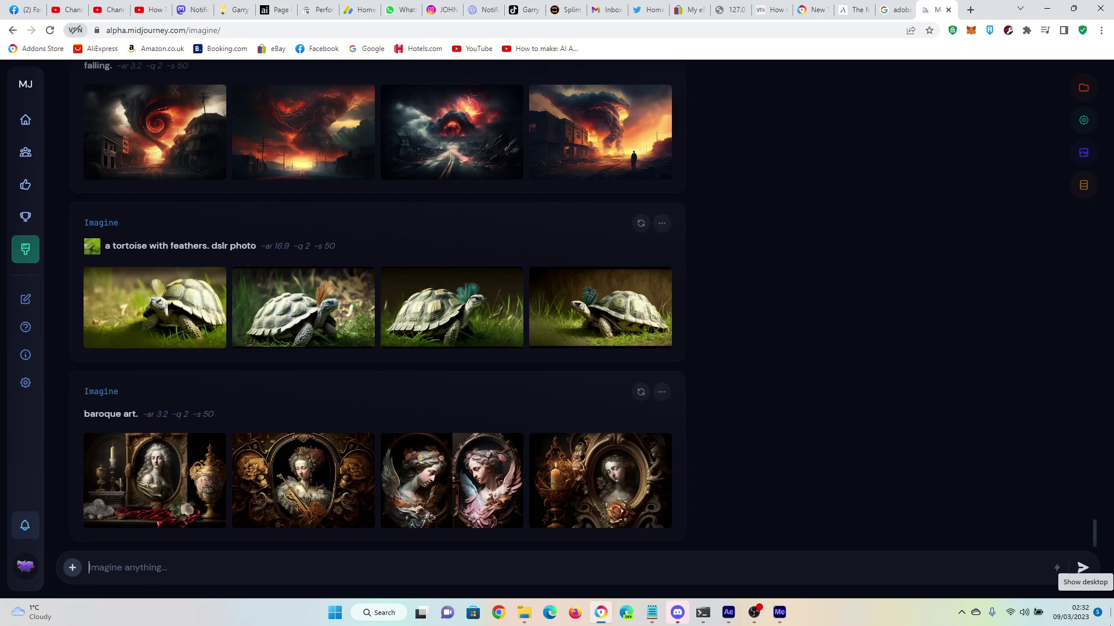
Step: Submit the prompt 'darth vader buying an ice cream at disneyland. dslr photo --ar 16:9'
text(darth vader buying an icecream a)
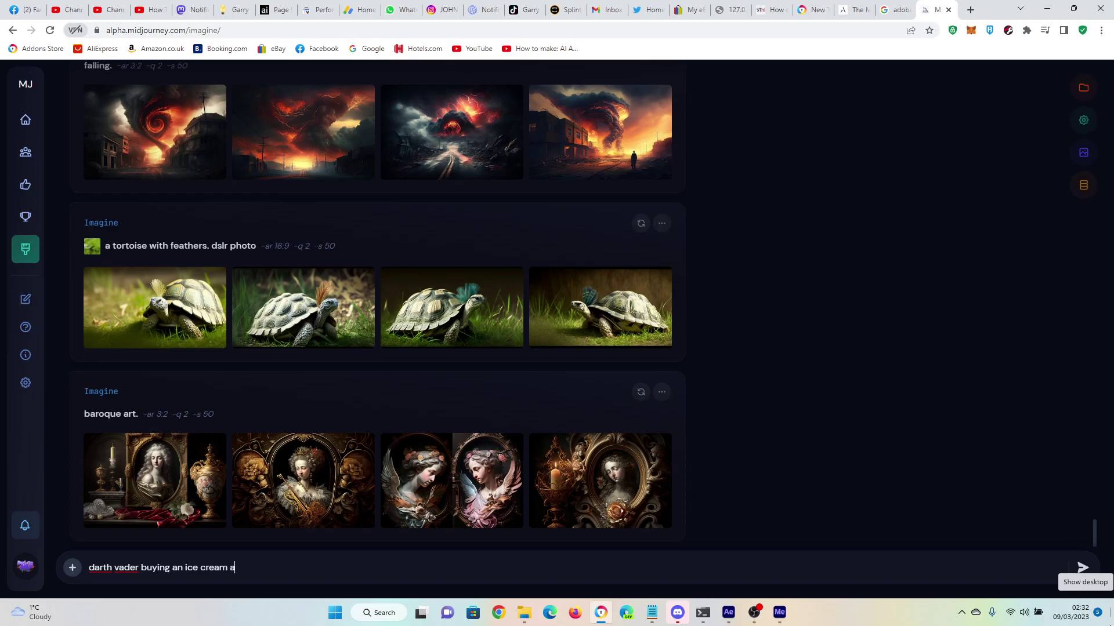
text(t disneyland. dslr photo --ar 16:9)
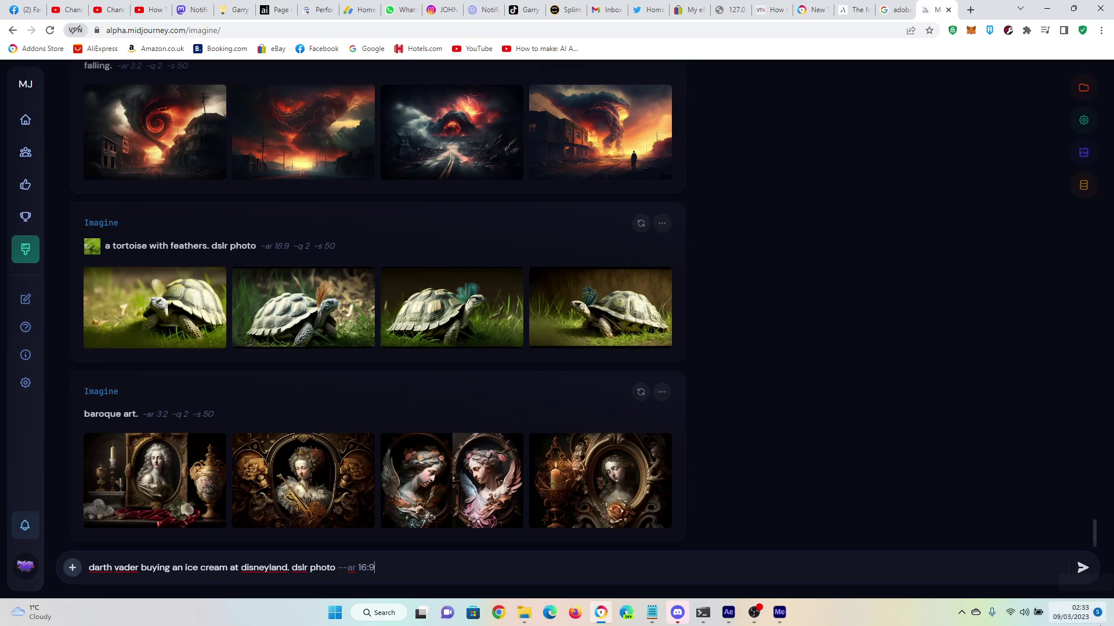
key(Return)
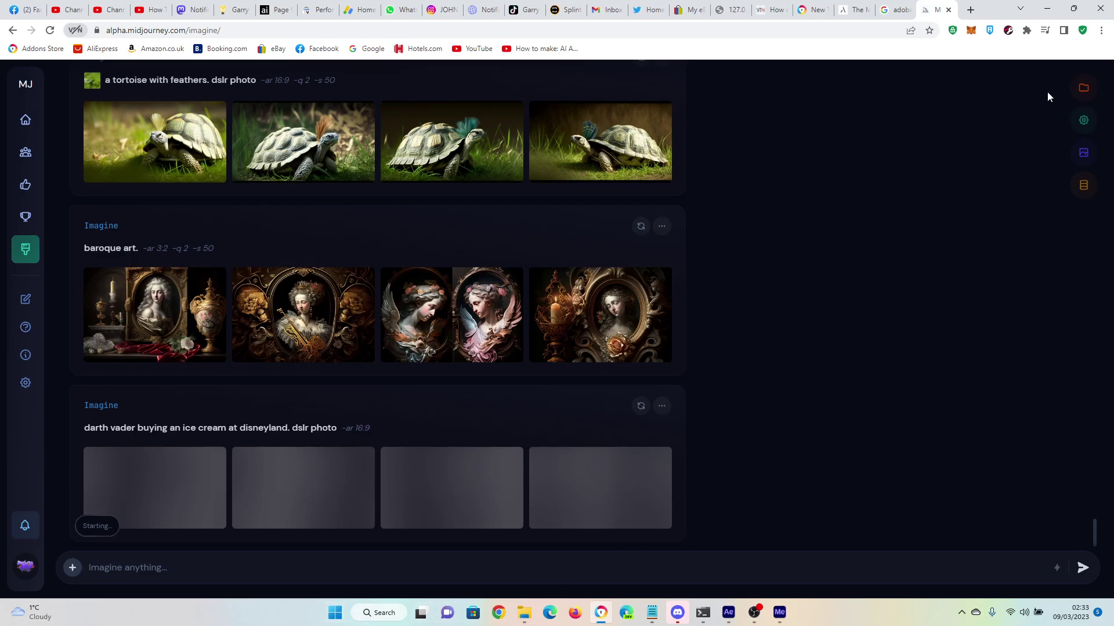
Step: Open and close the Workspaces panel, then open the generation Settings panel
click(1082, 89)
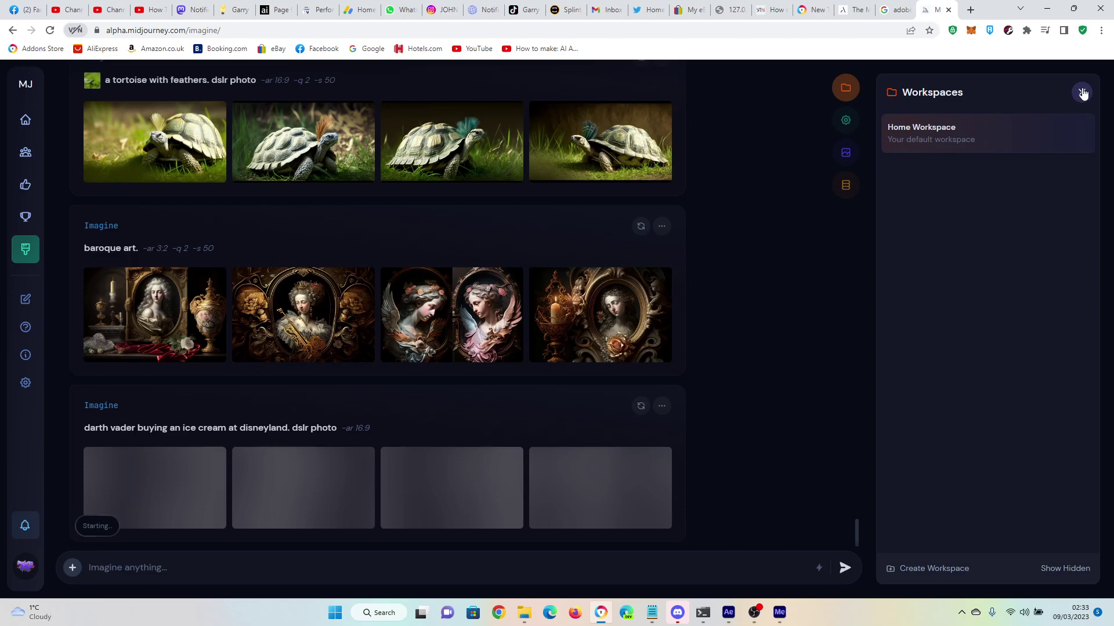
click(1082, 93)
click(1083, 93)
click(1082, 93)
click(1083, 122)
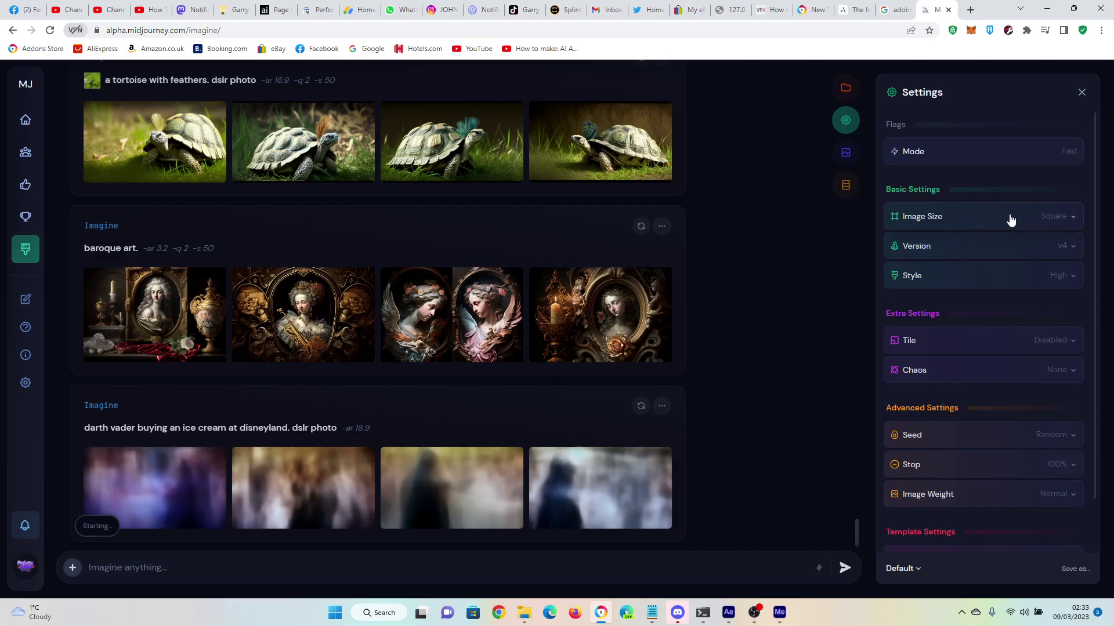
Step: Review the size, version and chaos choices, keeping Square, v4 and the default chaos
click(1044, 223)
click(976, 237)
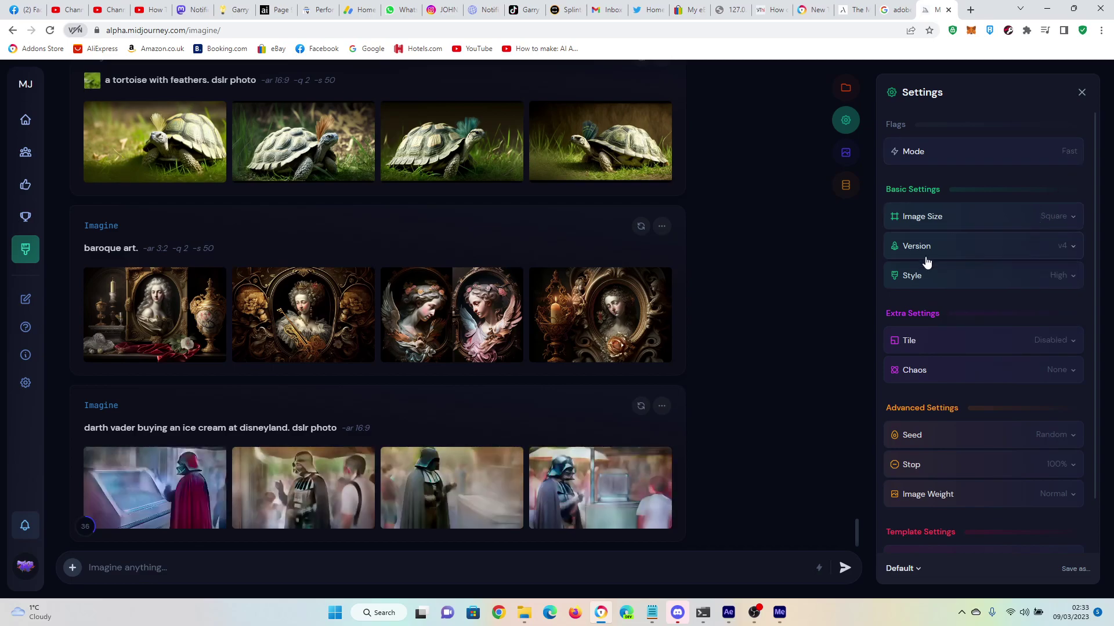
click(1018, 251)
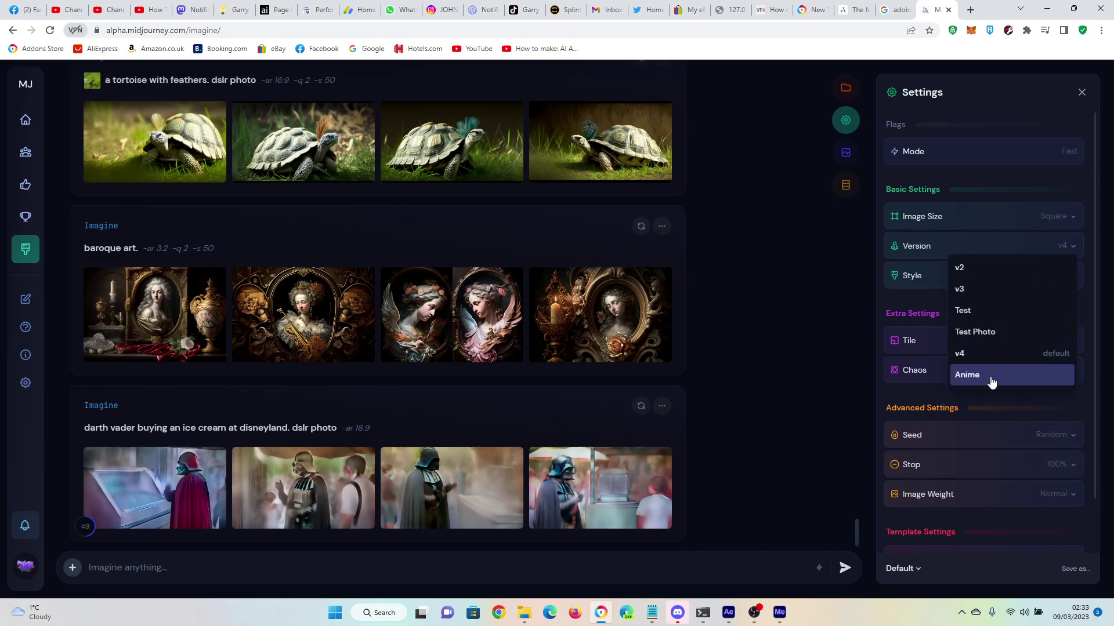
scroll(1008, 353, down, 1)
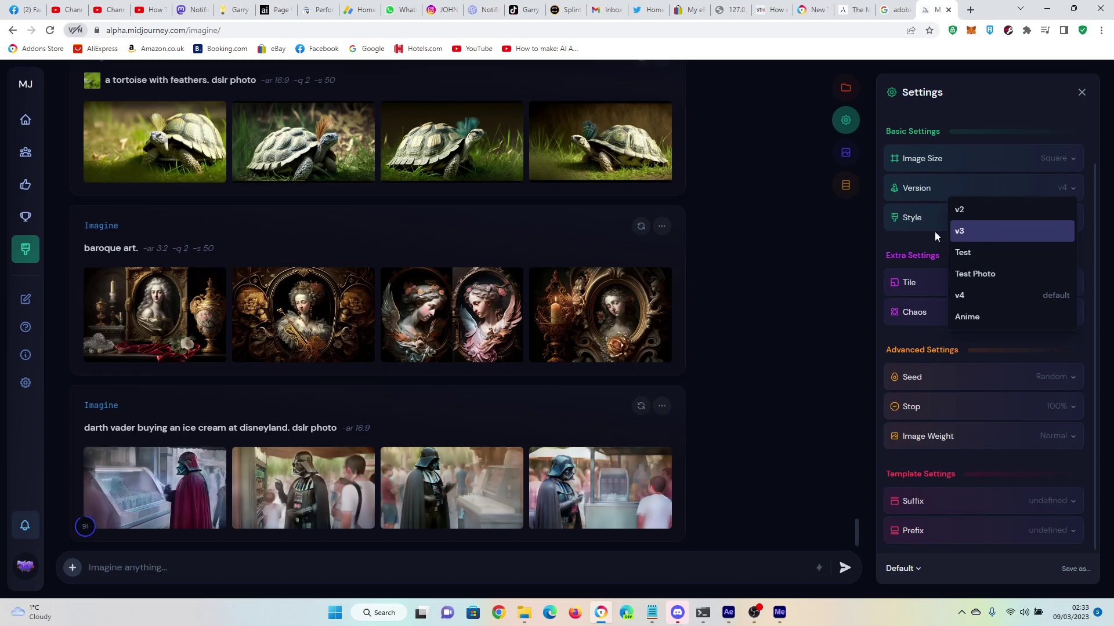
click(838, 284)
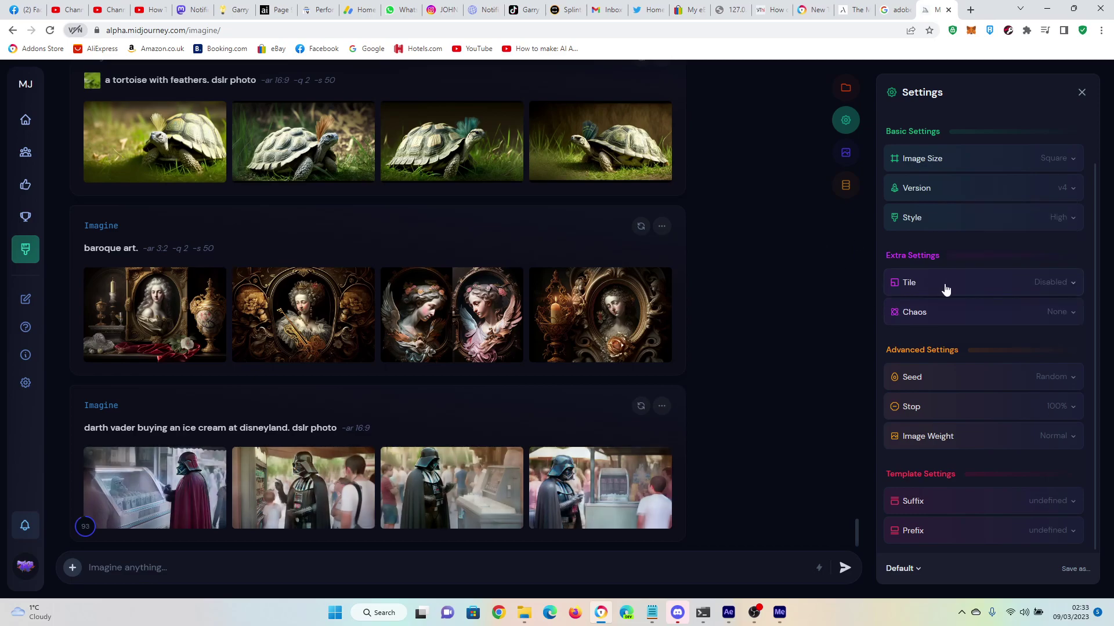
click(1056, 312)
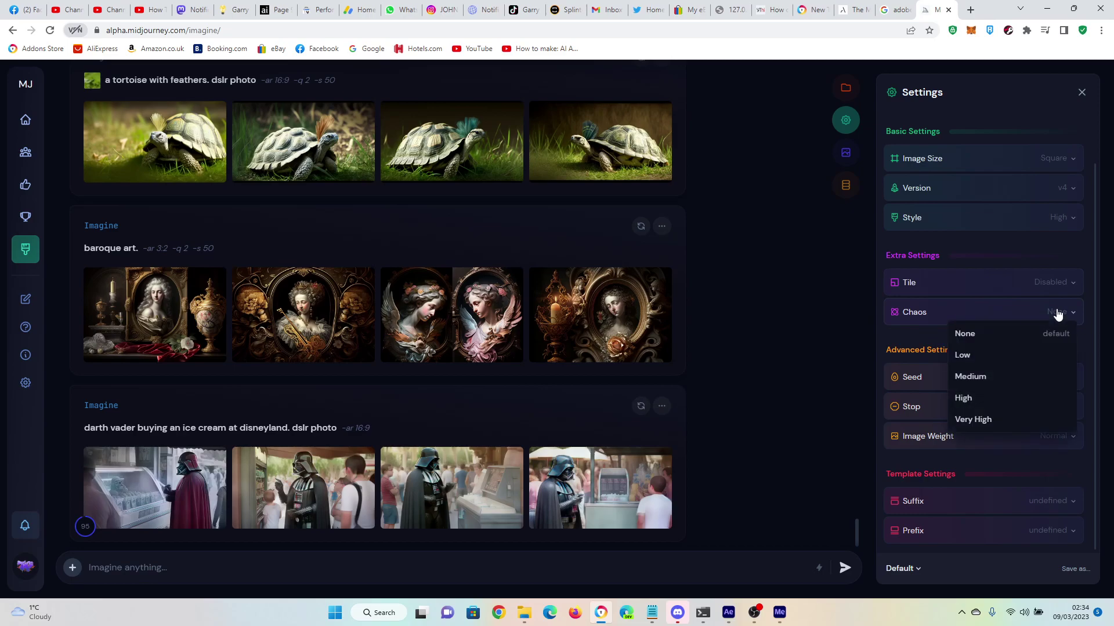
click(850, 306)
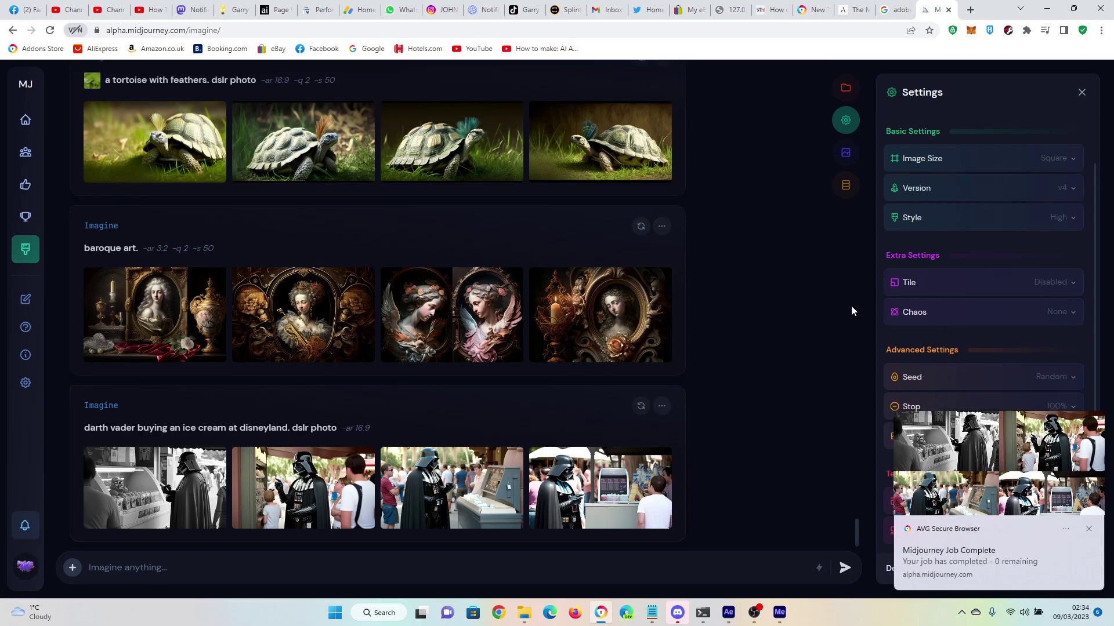
Step: Dismiss the job notification and check Seed and Image Weight, keeping Random and Normal
click(1089, 529)
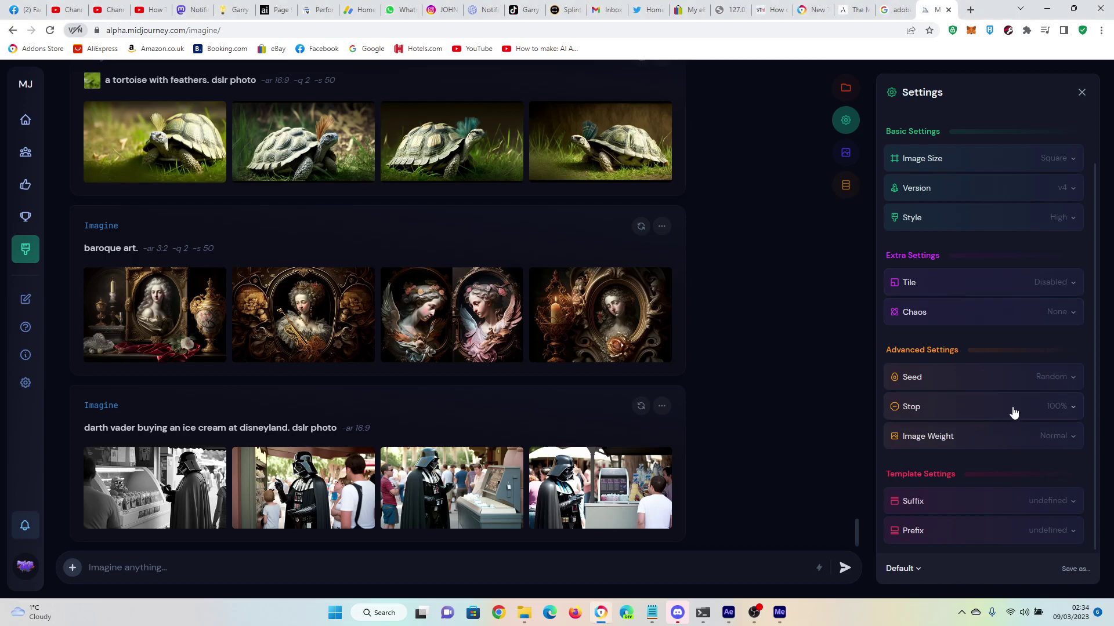
click(1046, 383)
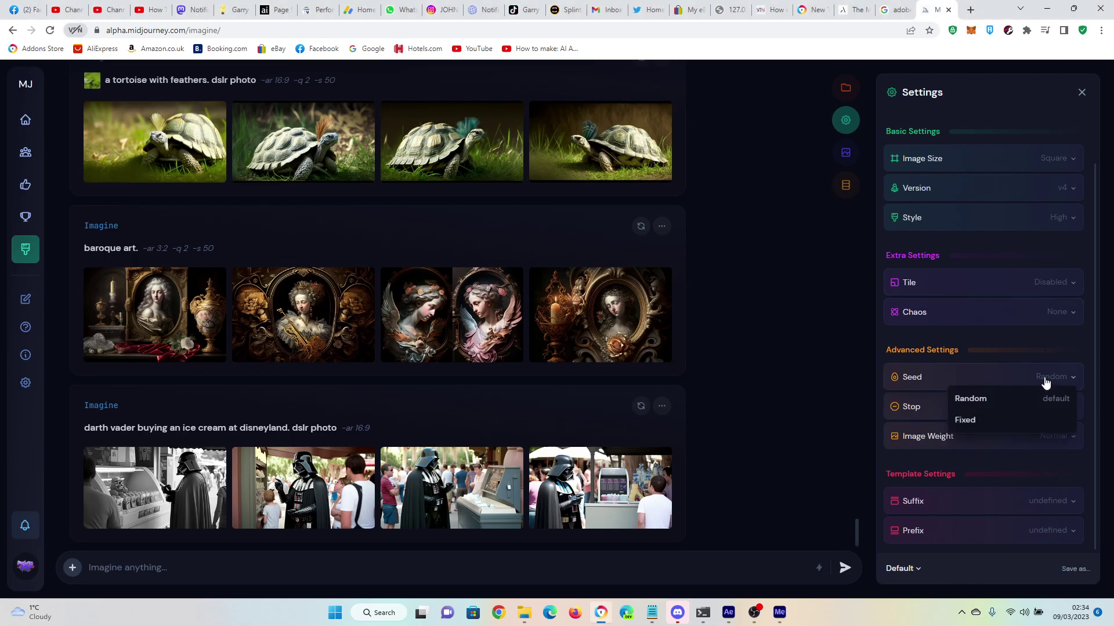
click(1047, 383)
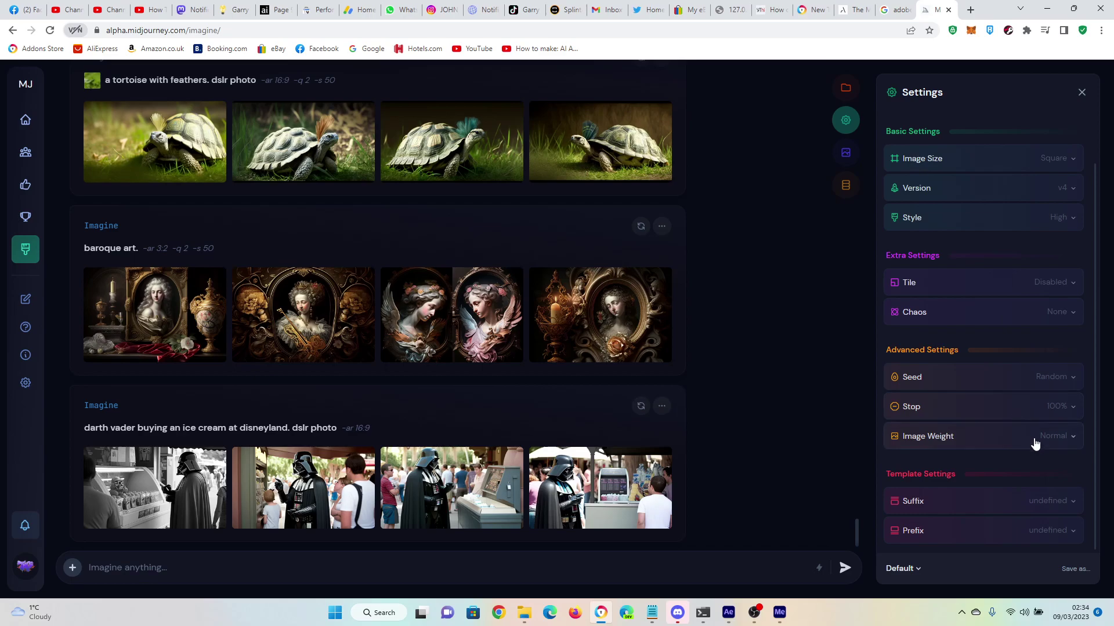
click(1058, 445)
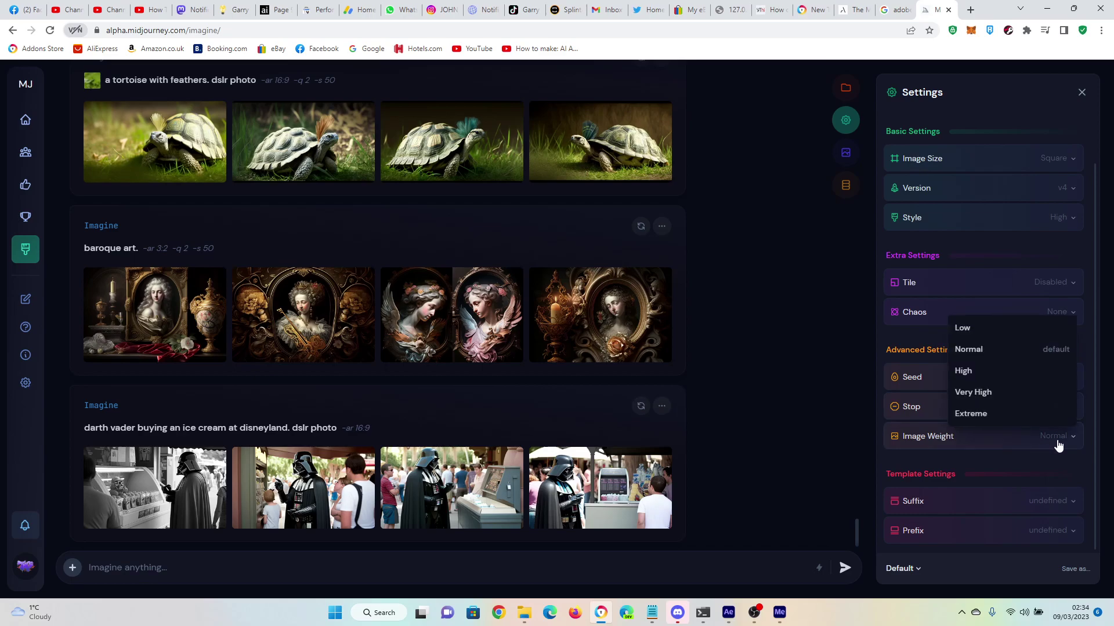
click(1008, 447)
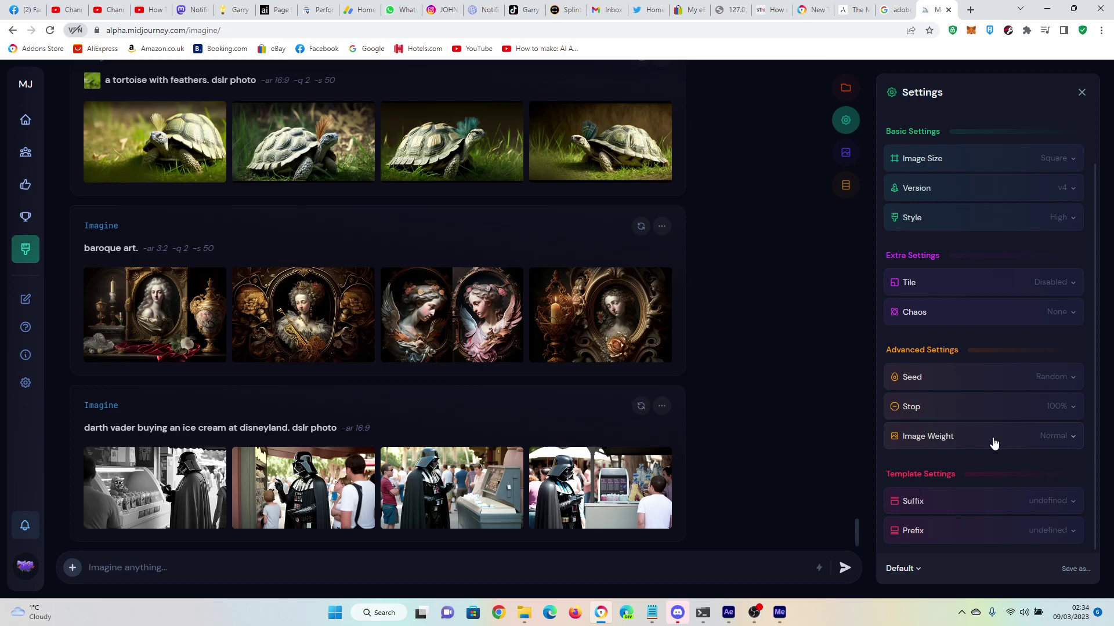
Step: Reload the page after the Suffix setting crashes it, then close the Settings panel
click(1055, 502)
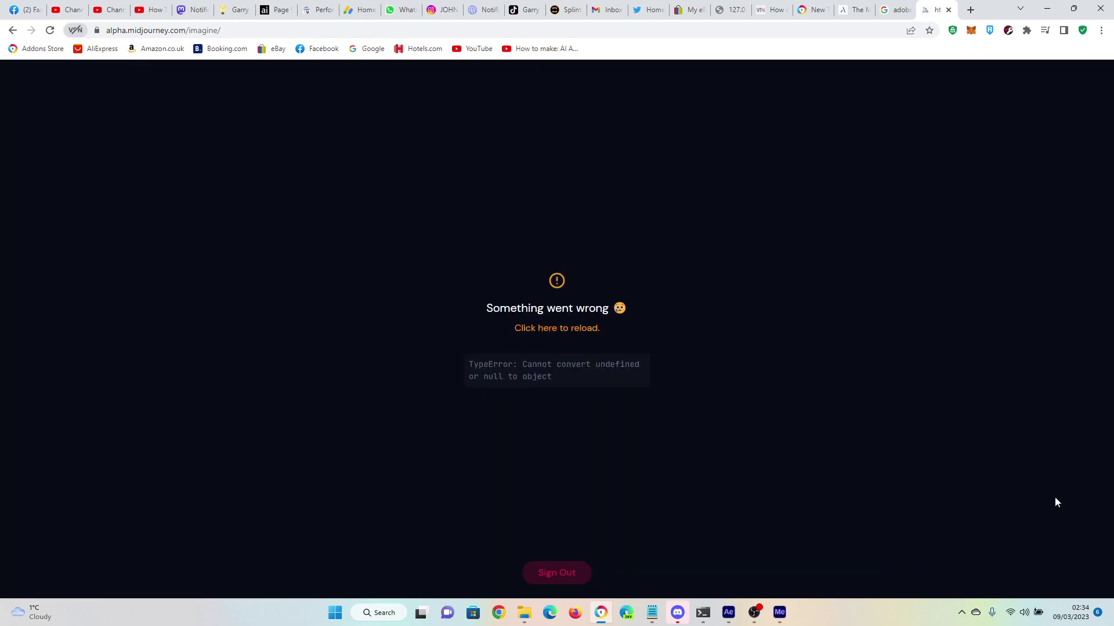
click(572, 328)
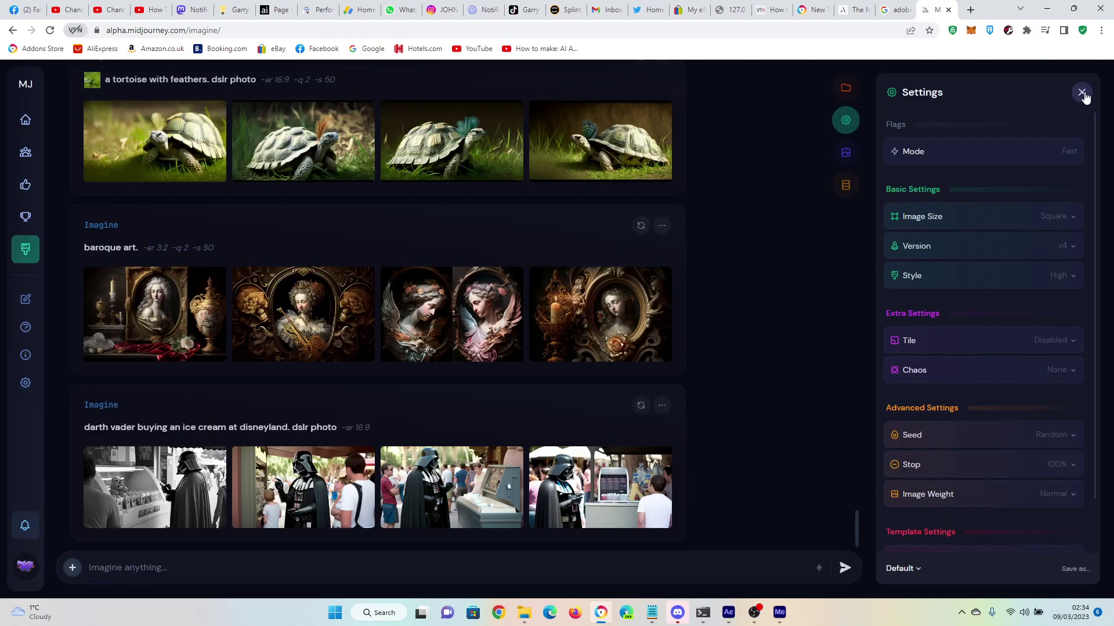
click(1082, 93)
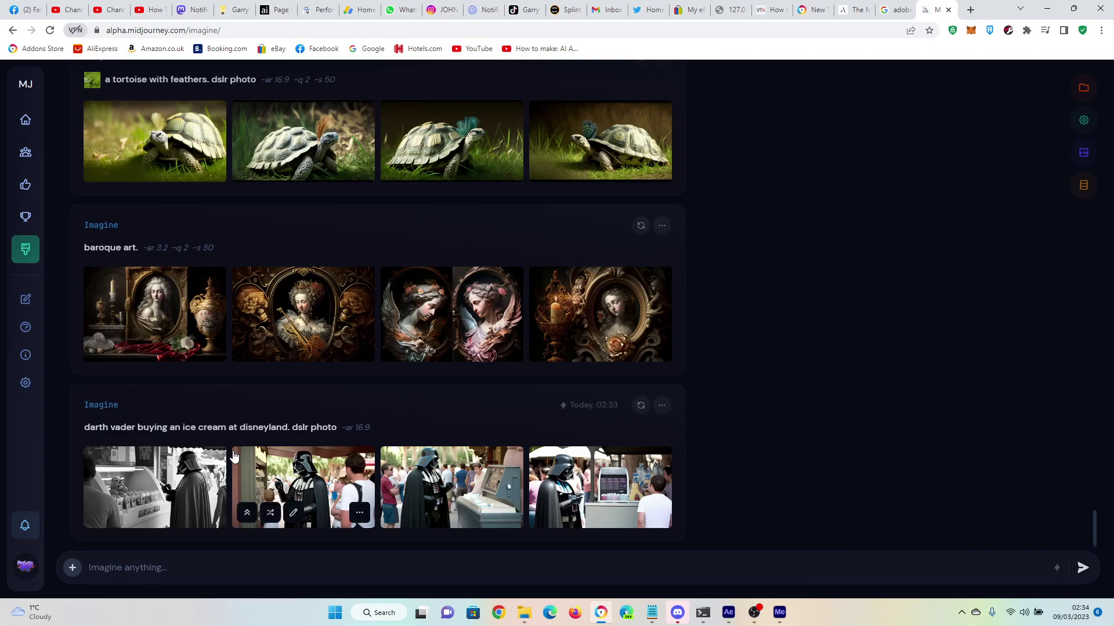
click(188, 468)
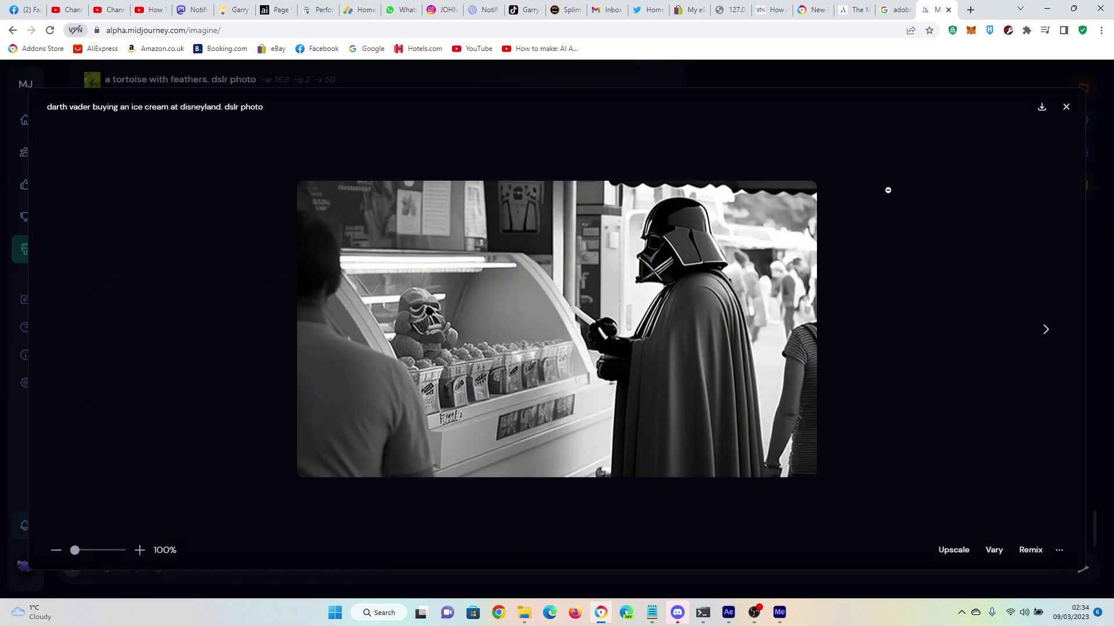
click(1066, 108)
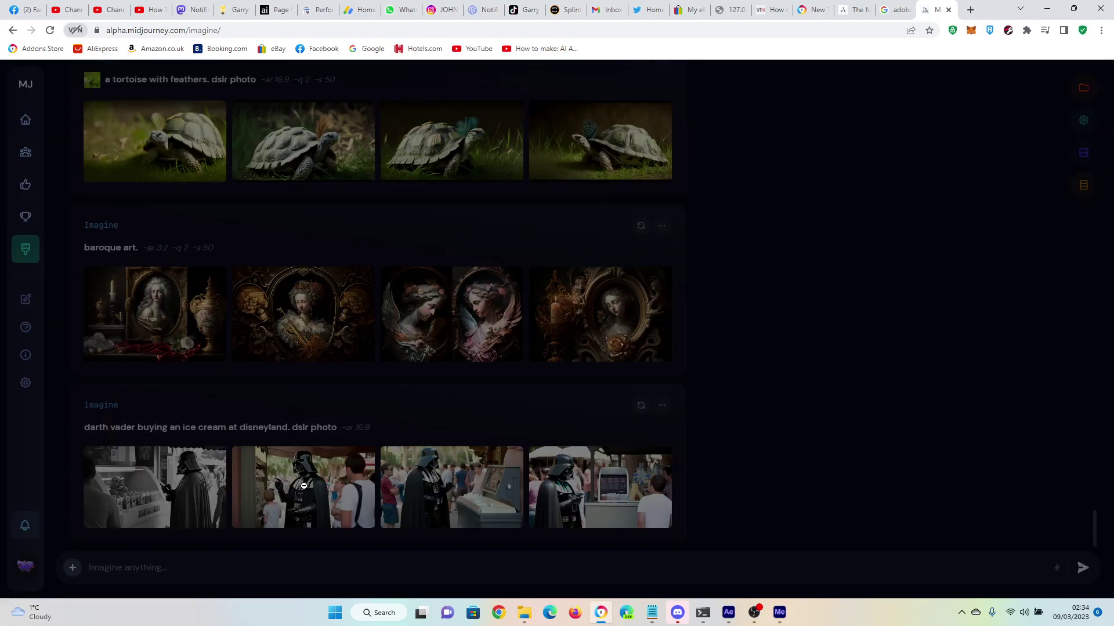
click(304, 486)
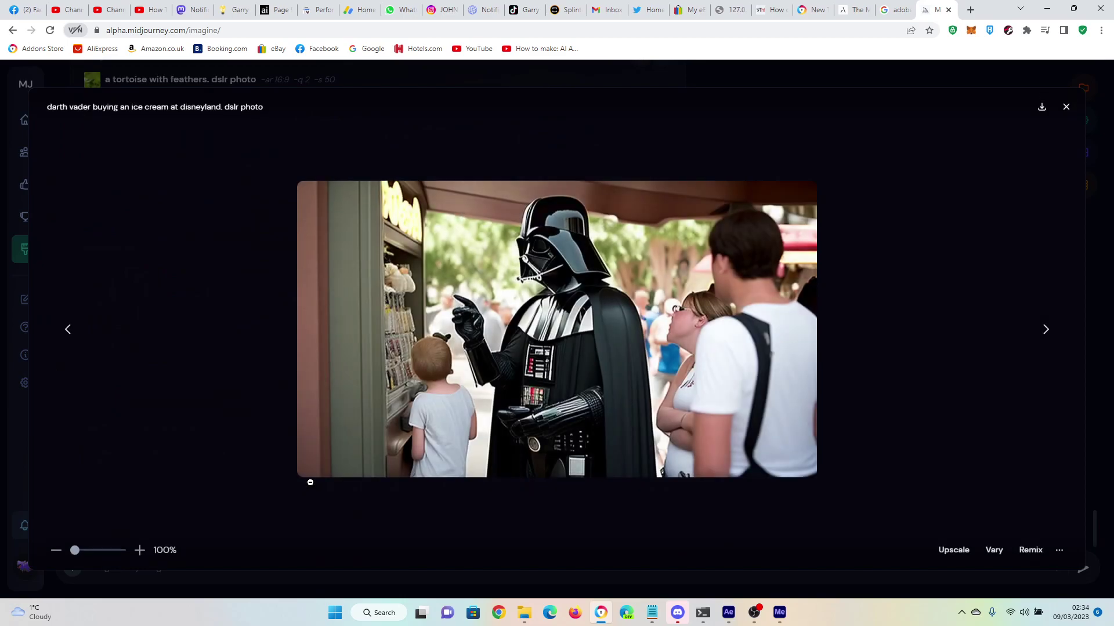
click(118, 555)
drag(124, 556, 91, 553)
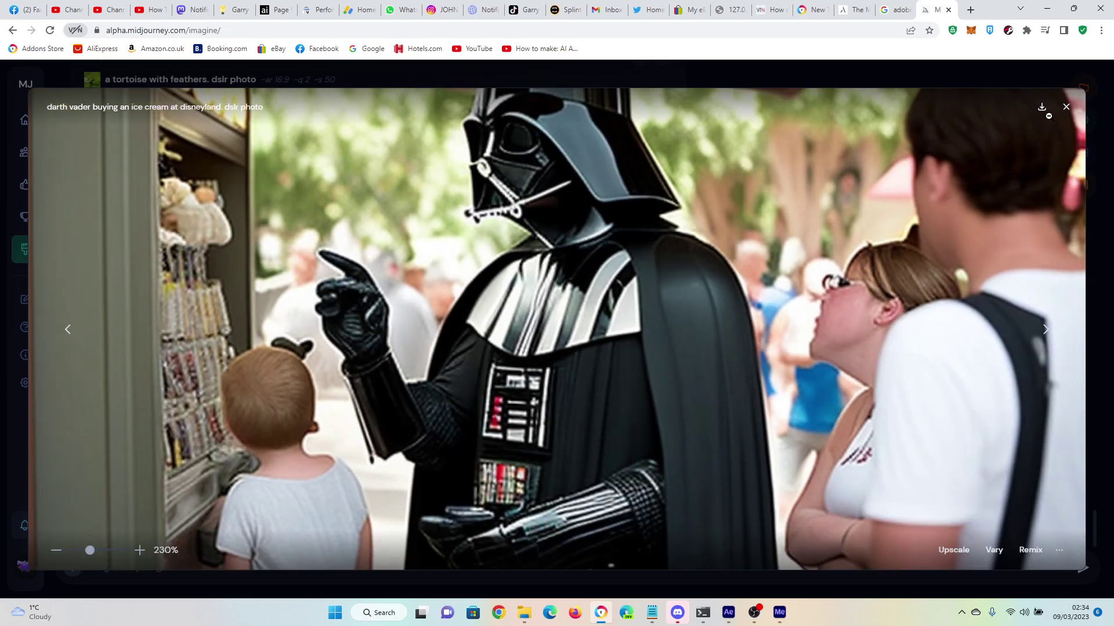
click(1066, 107)
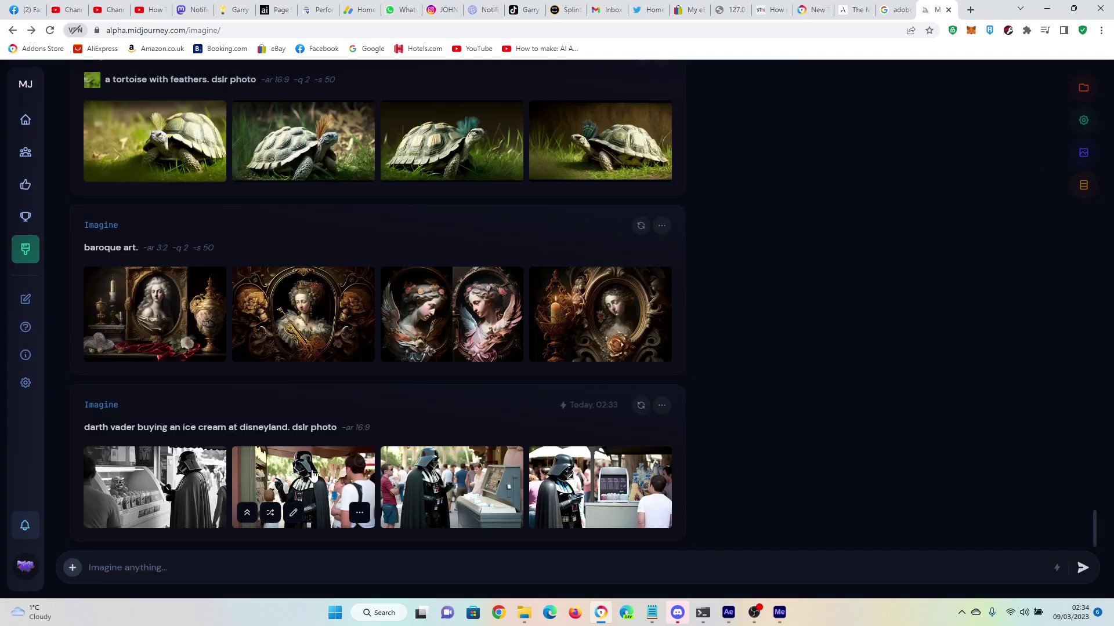
Step: Upscale the second Darth Vader ice-cream image to start a V4 Upscale job
click(246, 514)
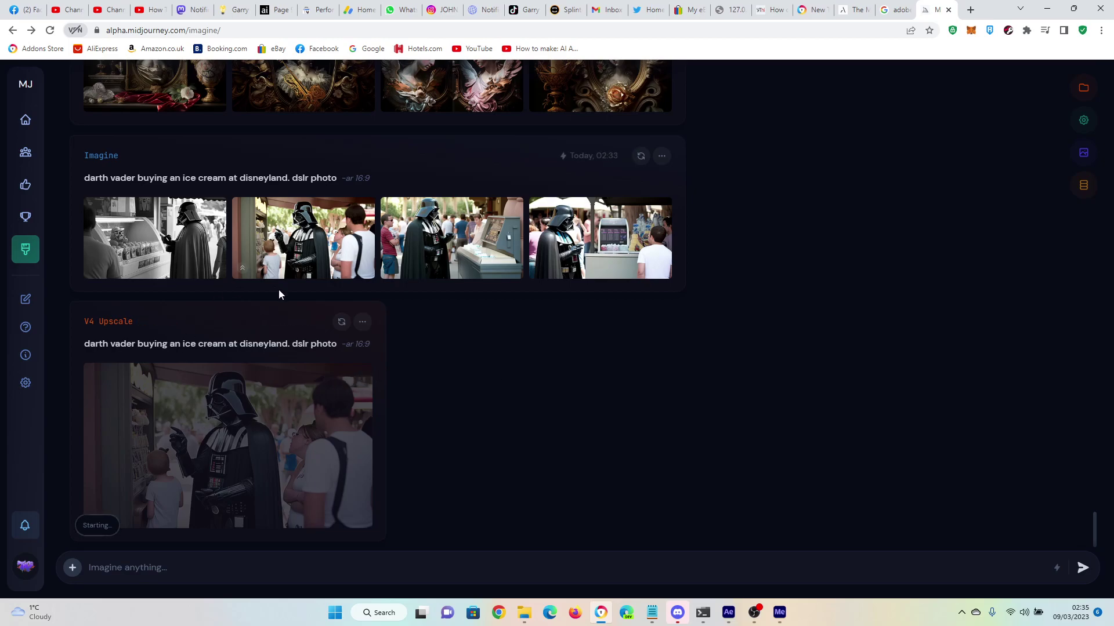
mouse_move(32, 300)
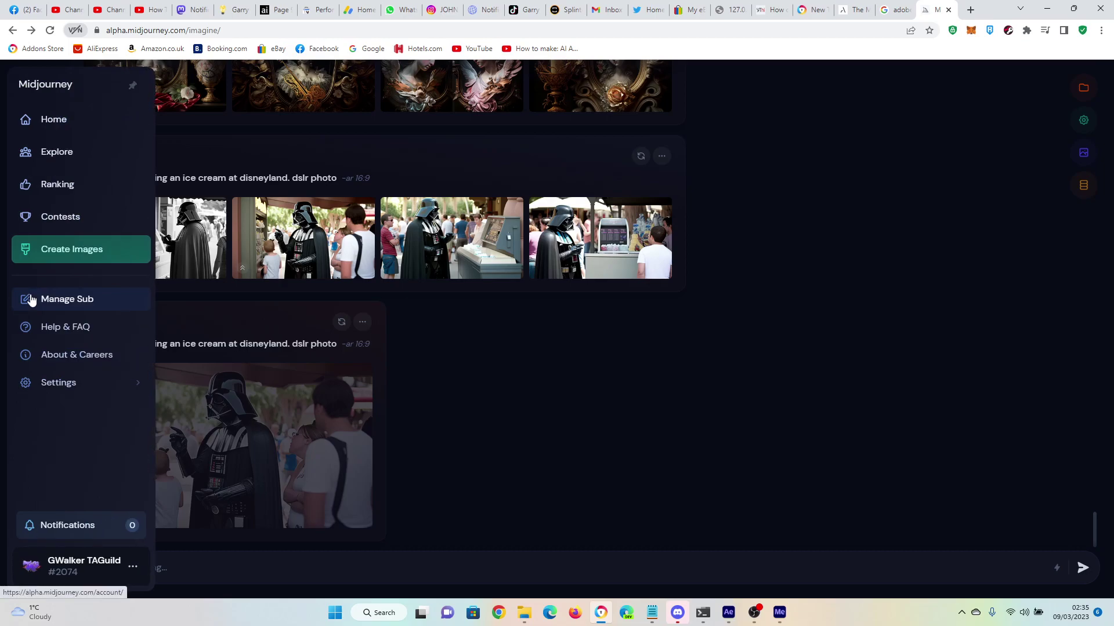
Step: Open Manage Subscription, then open and dismiss the plan's Manage menu
click(31, 300)
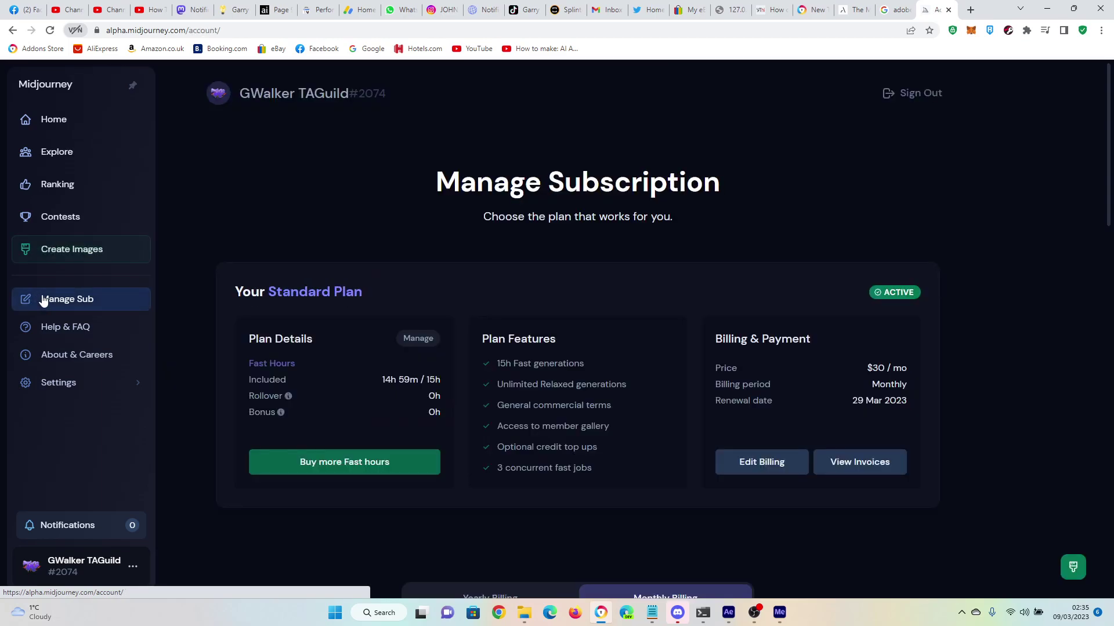
click(411, 339)
drag(411, 342, 409, 339)
click(410, 337)
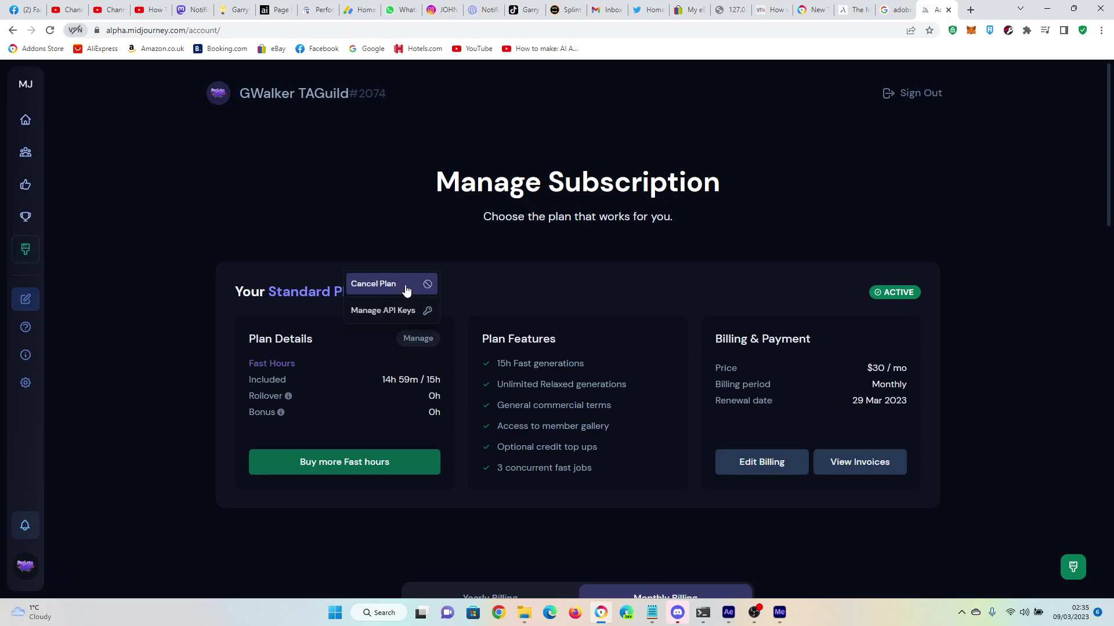
click(82, 330)
Step: Browse Settings > Layout Options in the sidebar, then return to Manage Subscription
mouse_move(22, 331)
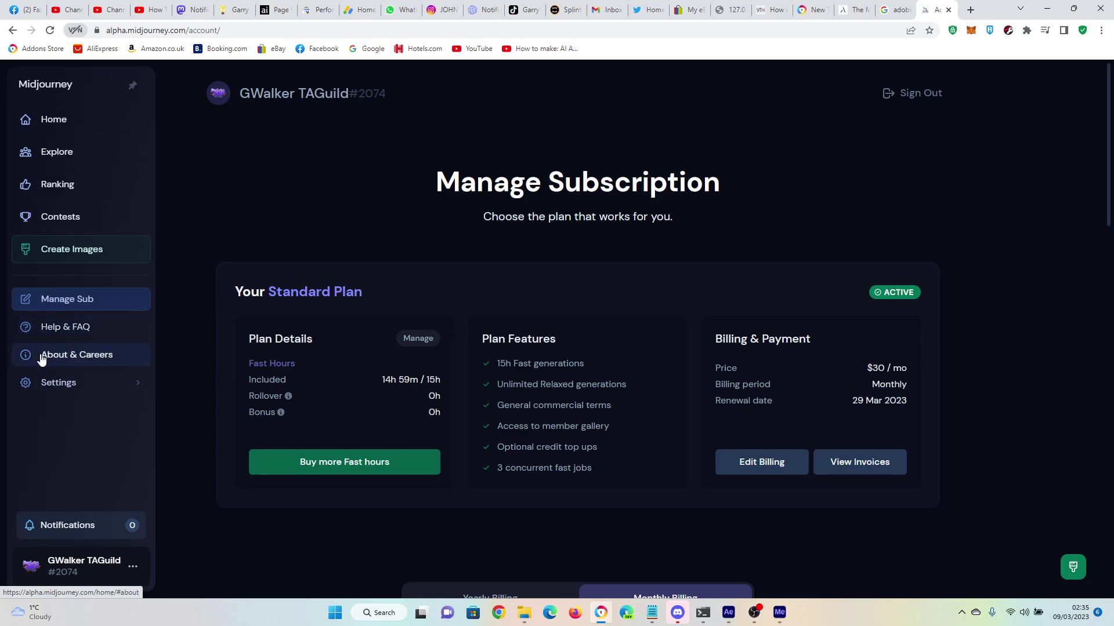
mouse_move(60, 382)
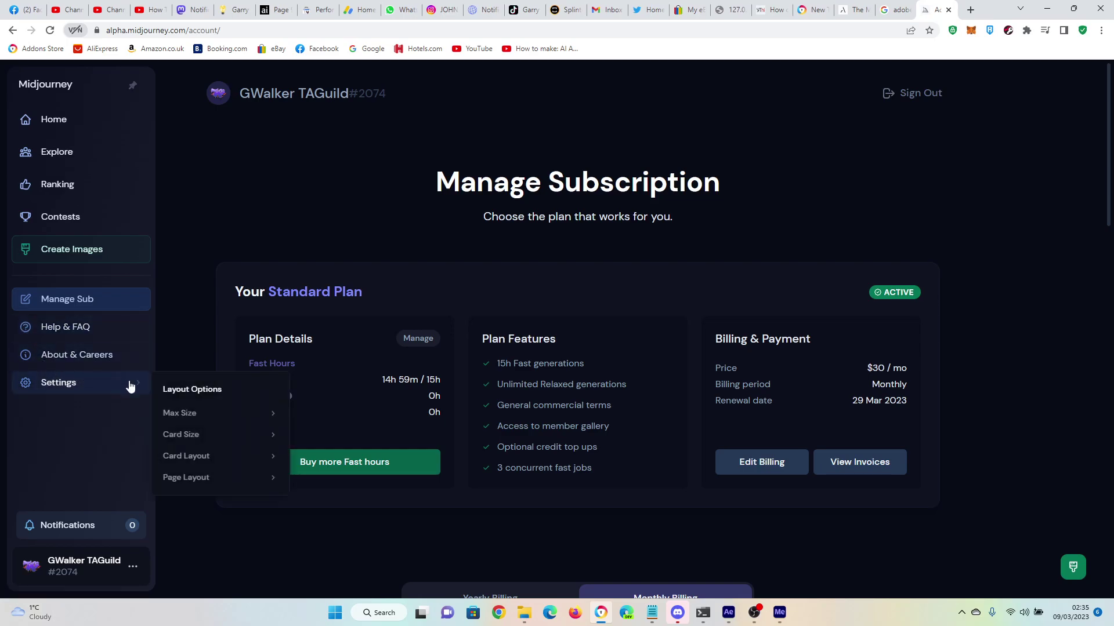
mouse_move(249, 416)
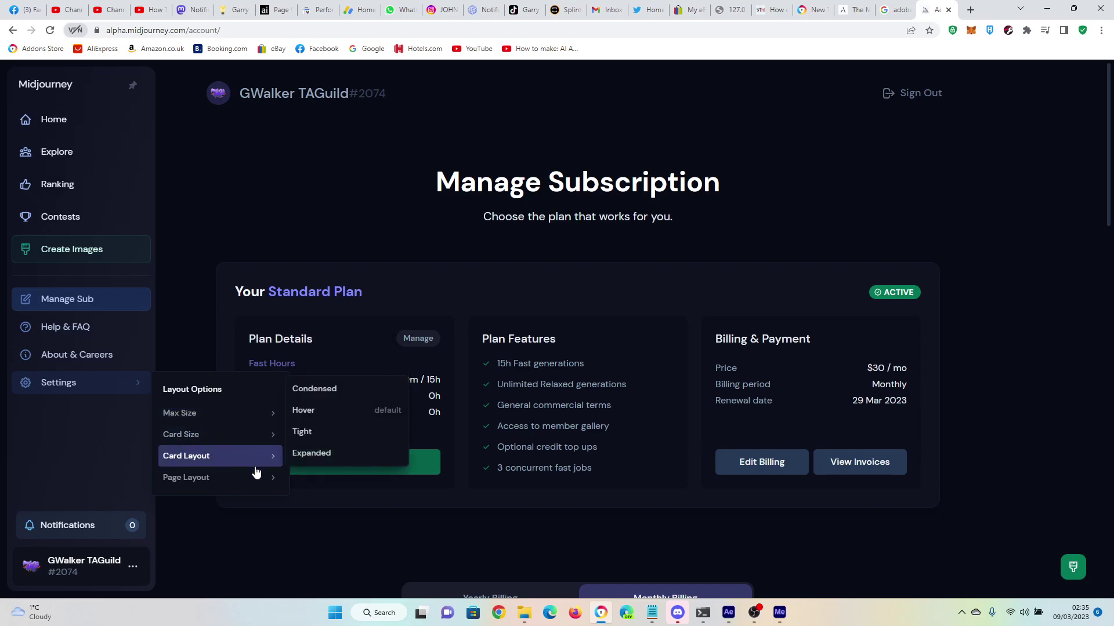
mouse_move(256, 479)
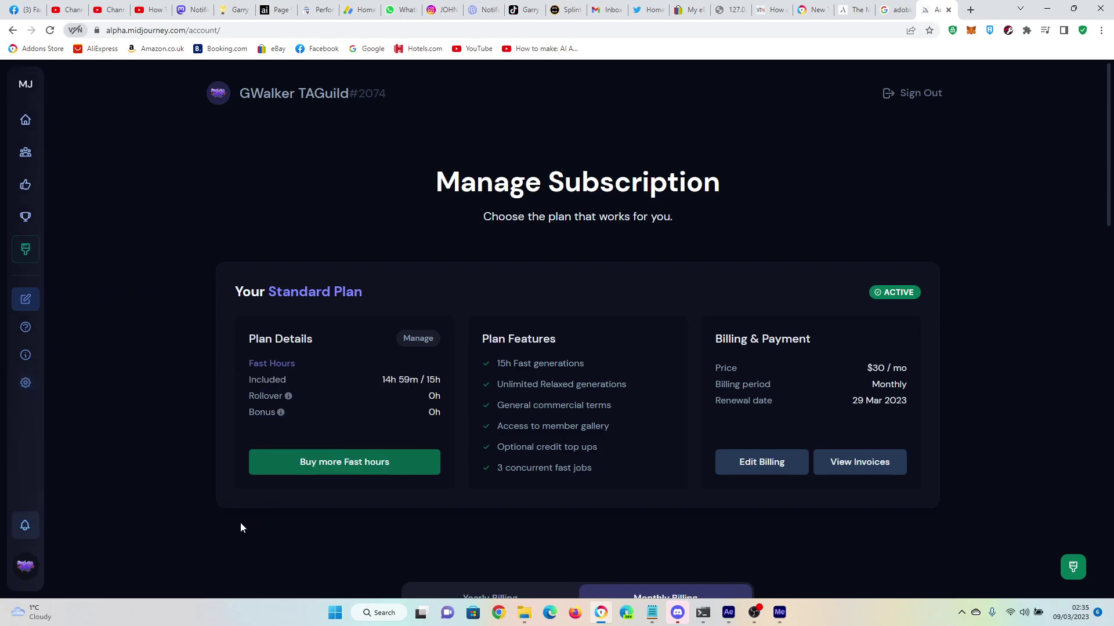
mouse_move(30, 525)
scroll(750, 529, down, 3)
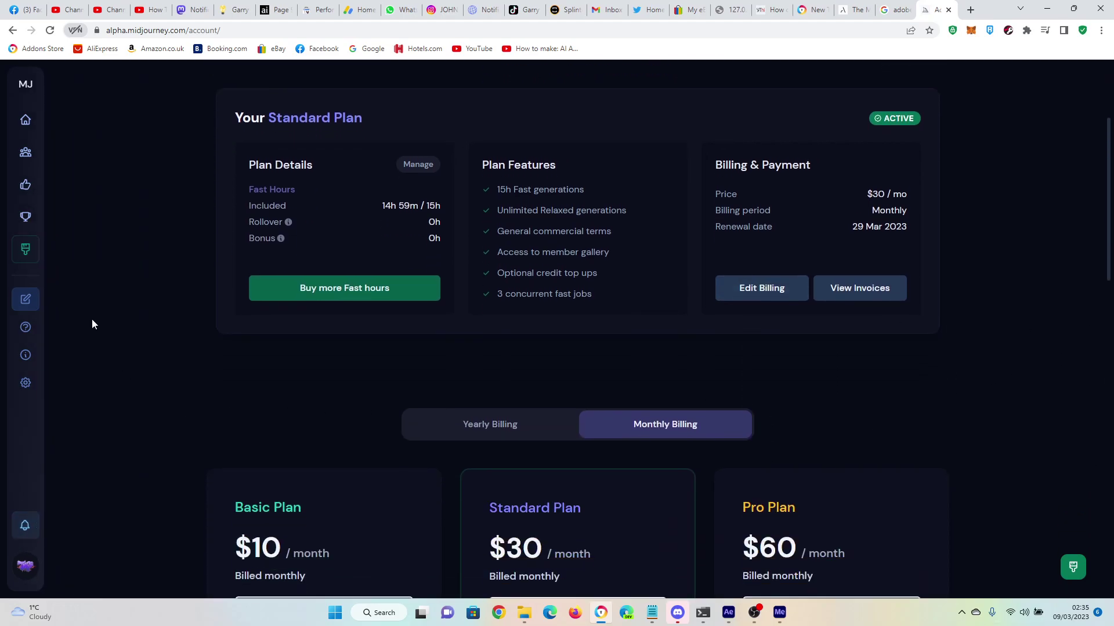
click(36, 299)
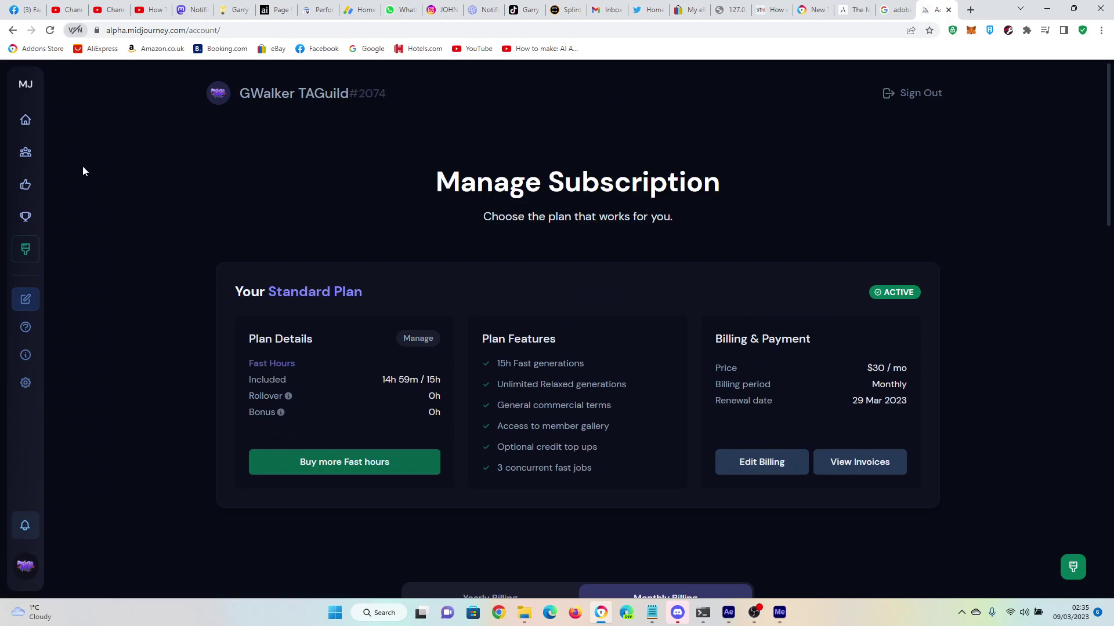
Step: Go to Home, scroll through the whole profile gallery, and return to the top
click(56, 119)
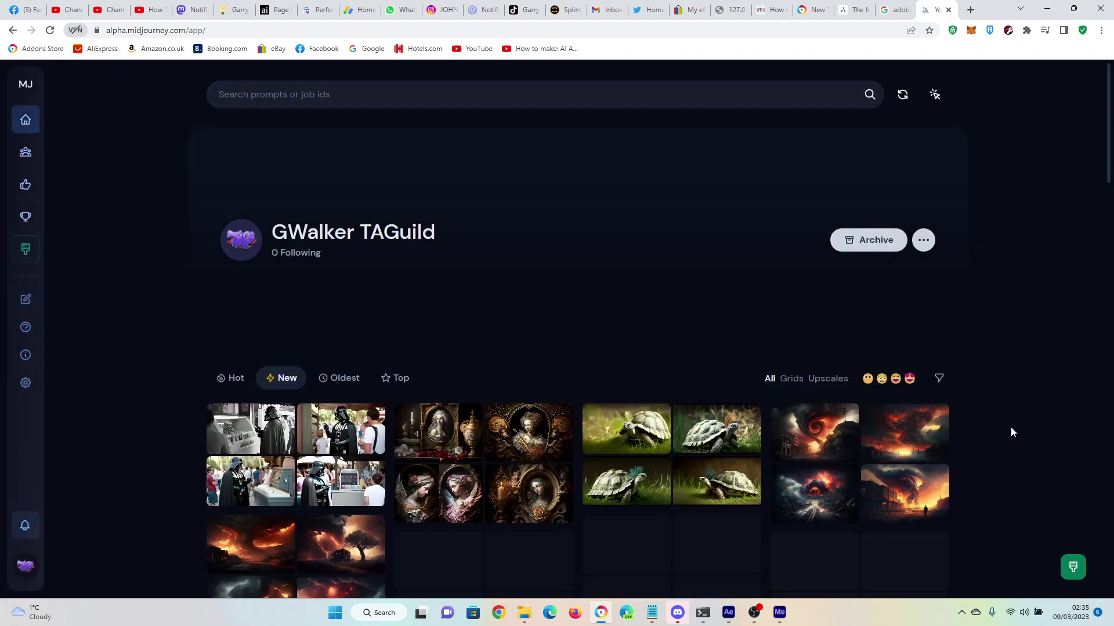
scroll(1066, 259, down, 2)
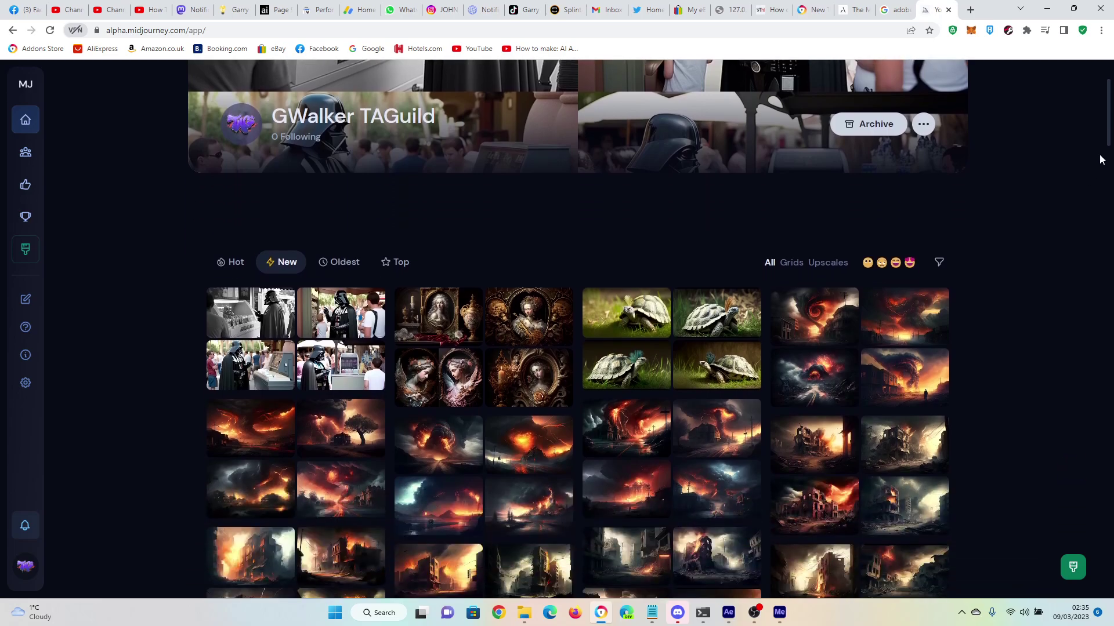
scroll(1099, 157, up, 2)
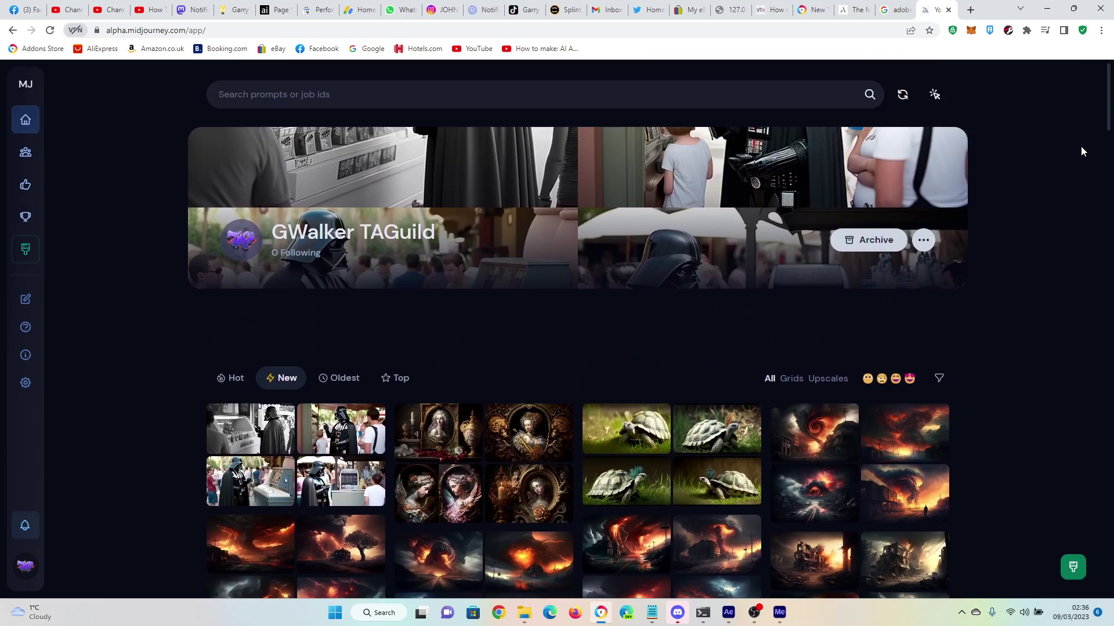
scroll(1015, 186, down, 5)
scroll(1021, 279, down, 15)
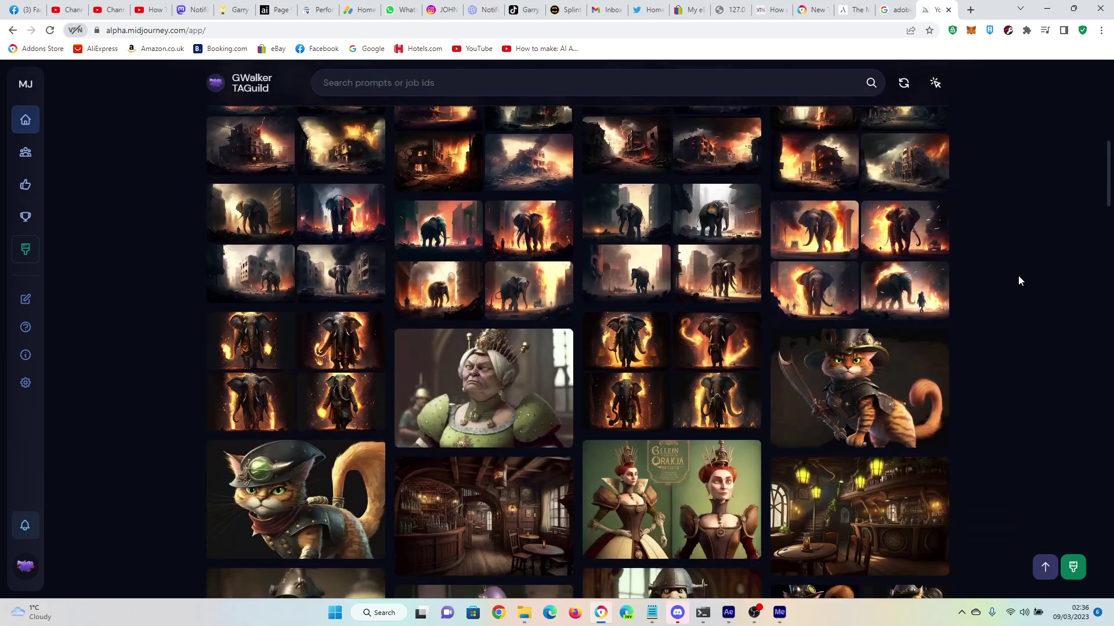
scroll(1019, 277, down, 15)
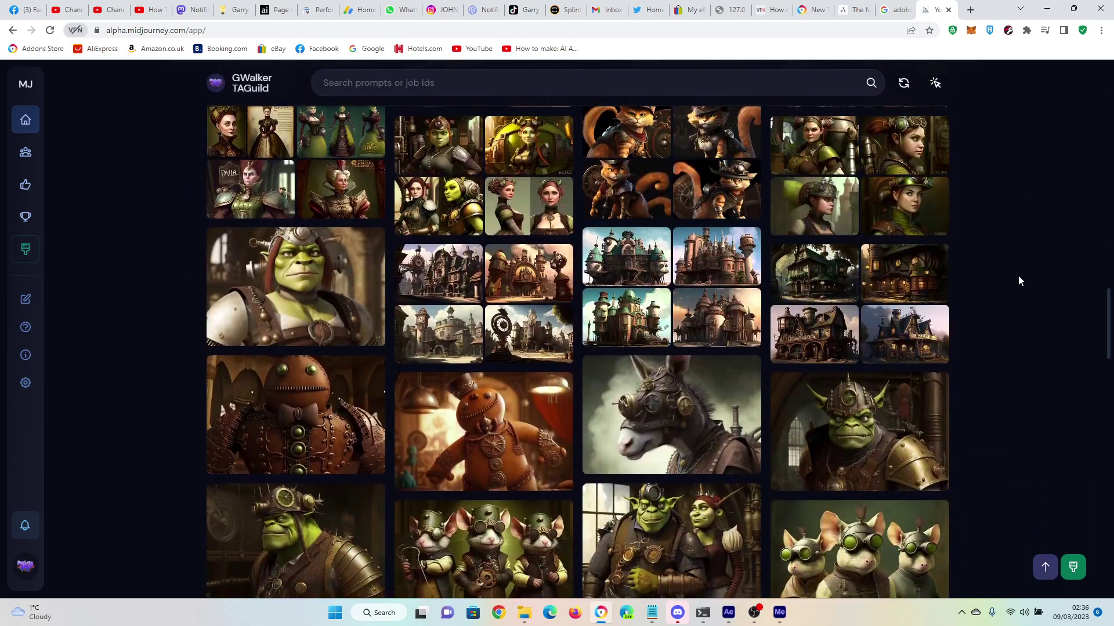
scroll(1019, 278, down, 10)
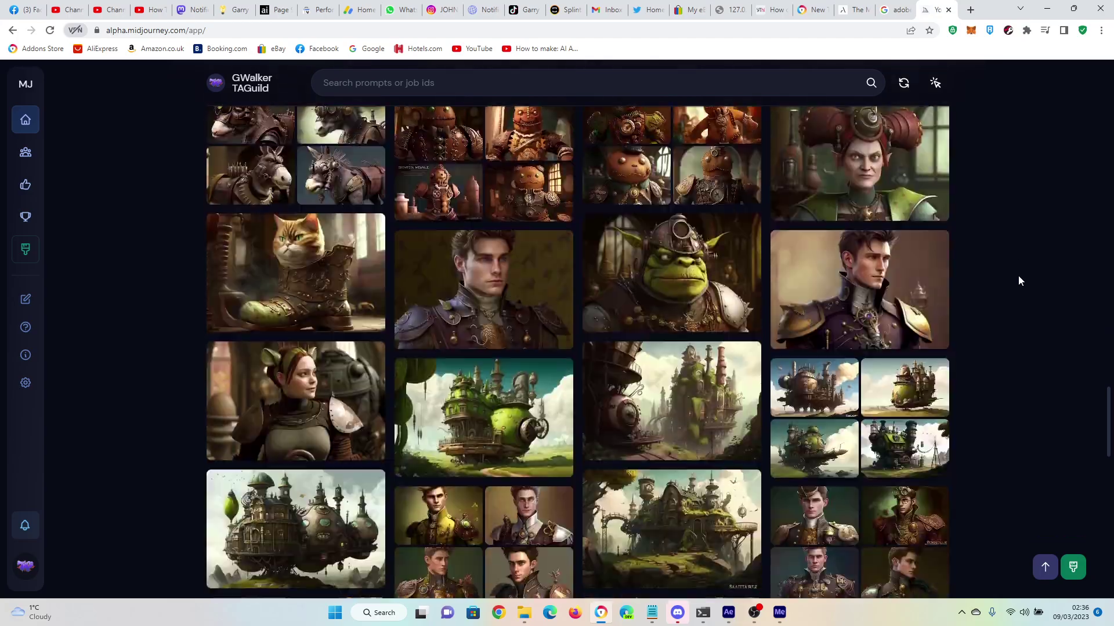
scroll(1018, 280, down, 15)
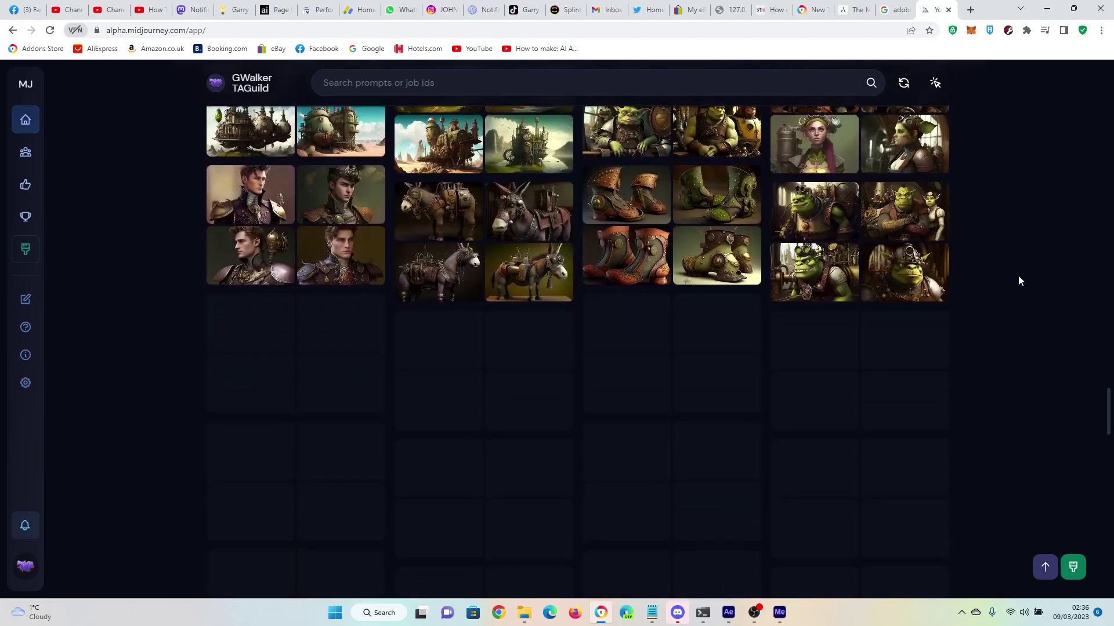
scroll(1020, 280, down, 15)
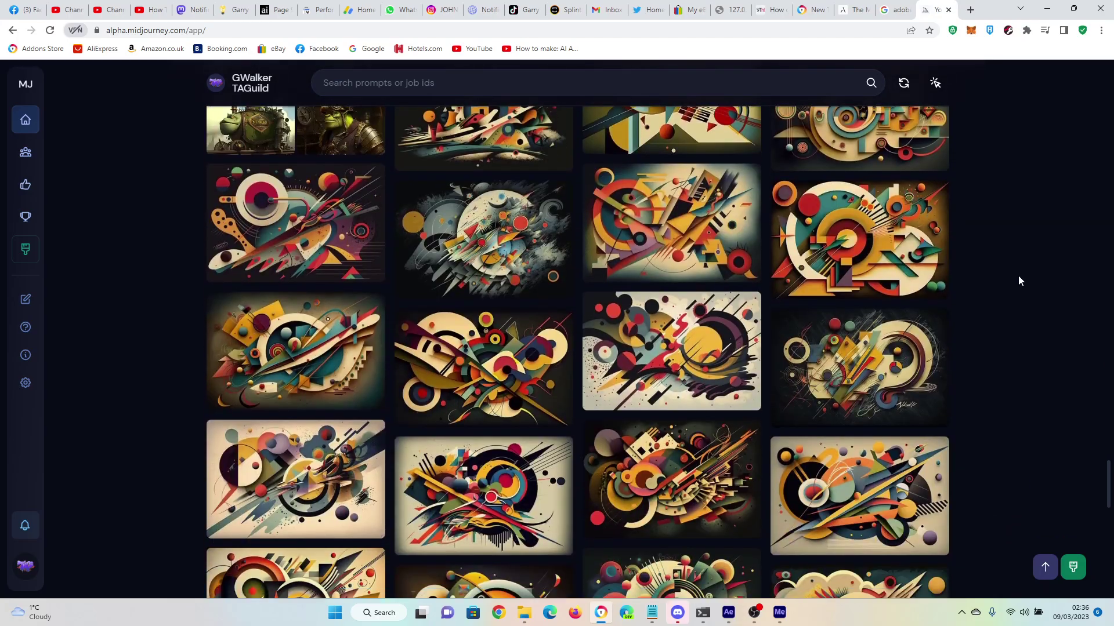
scroll(1016, 279, down, 5)
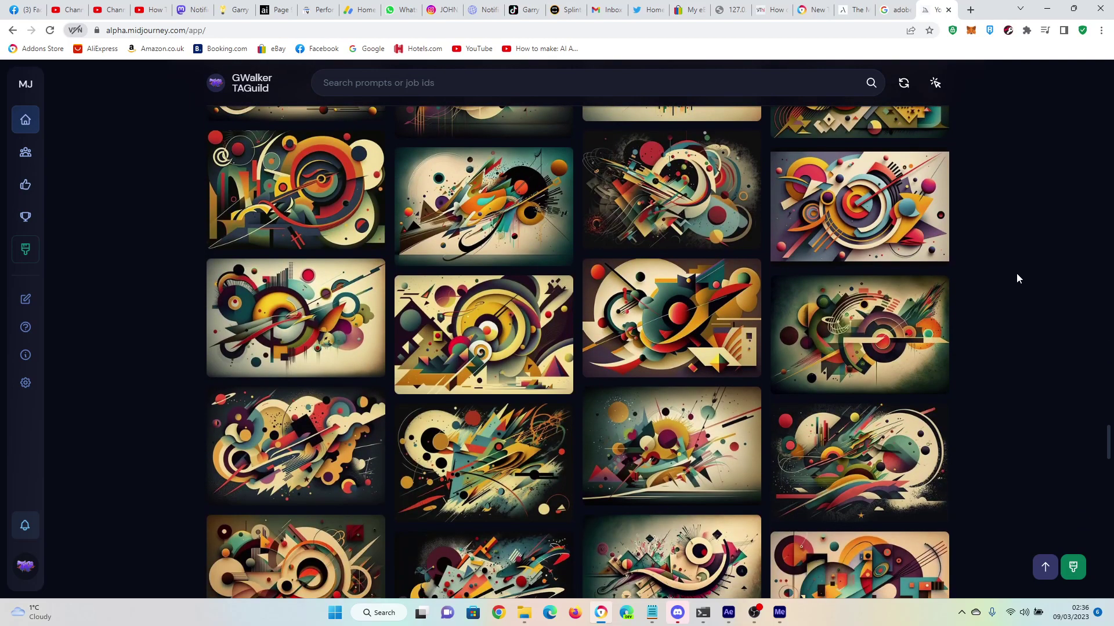
scroll(1016, 278, down, 12)
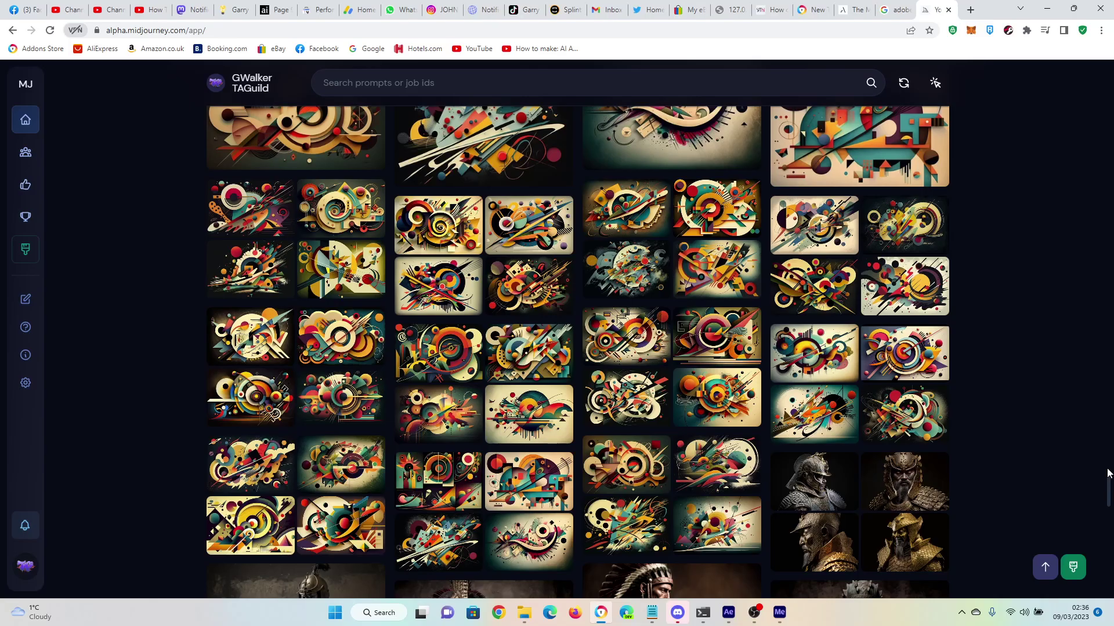
drag(1108, 473, 1108, 78)
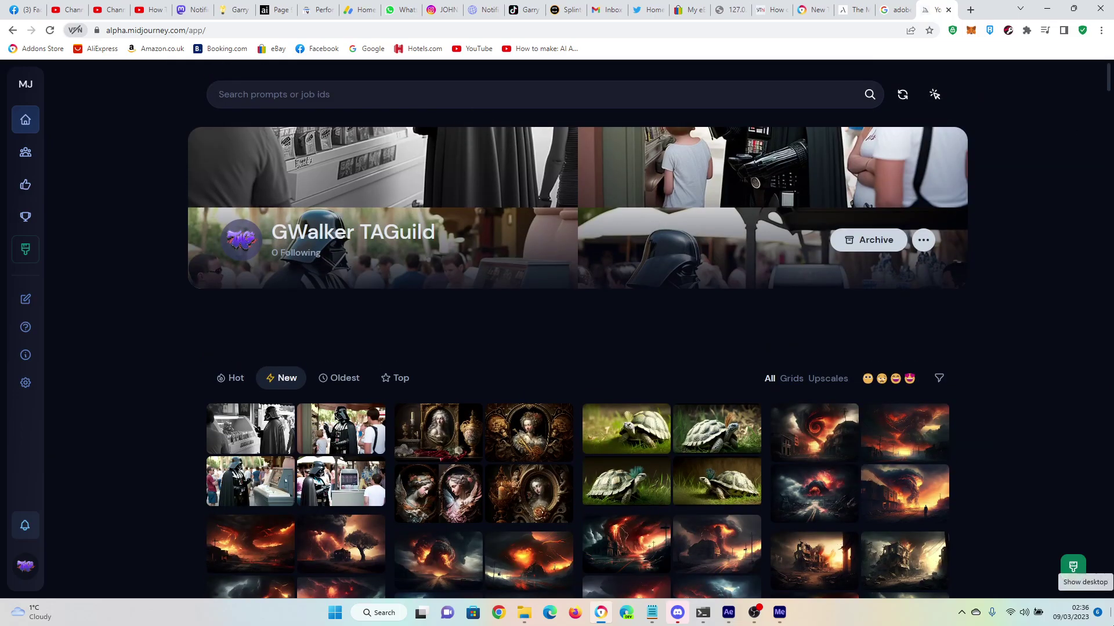
Step: Search the gallery for 'star wars' and scroll through the matching images
text(star wars)
key(Return)
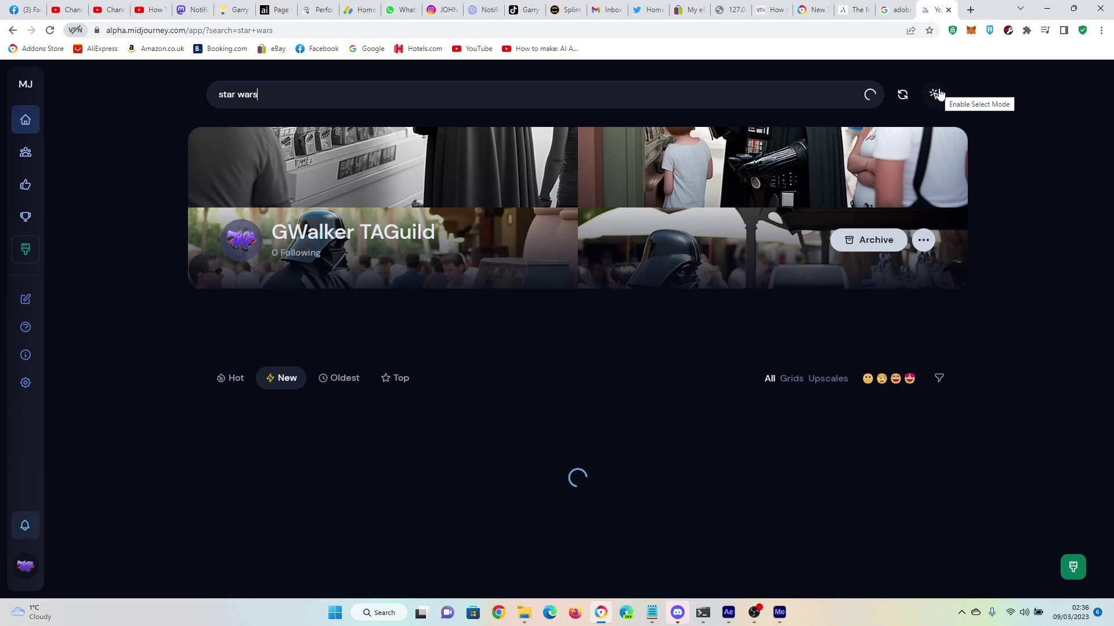
scroll(596, 346, down, 2)
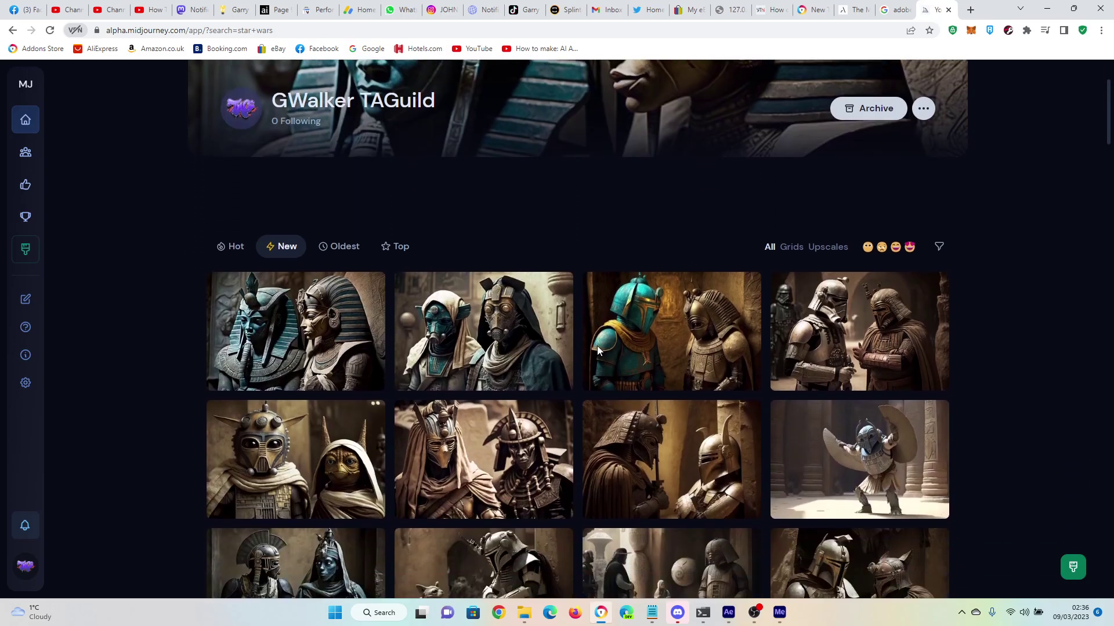
scroll(597, 346, down, 15)
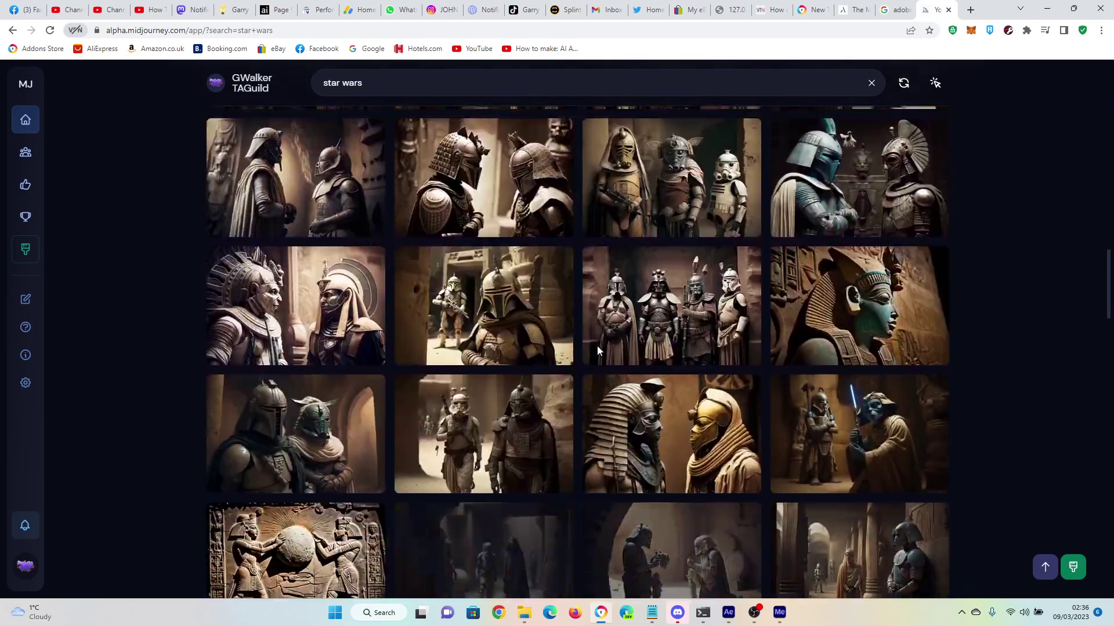
scroll(597, 346, down, 15)
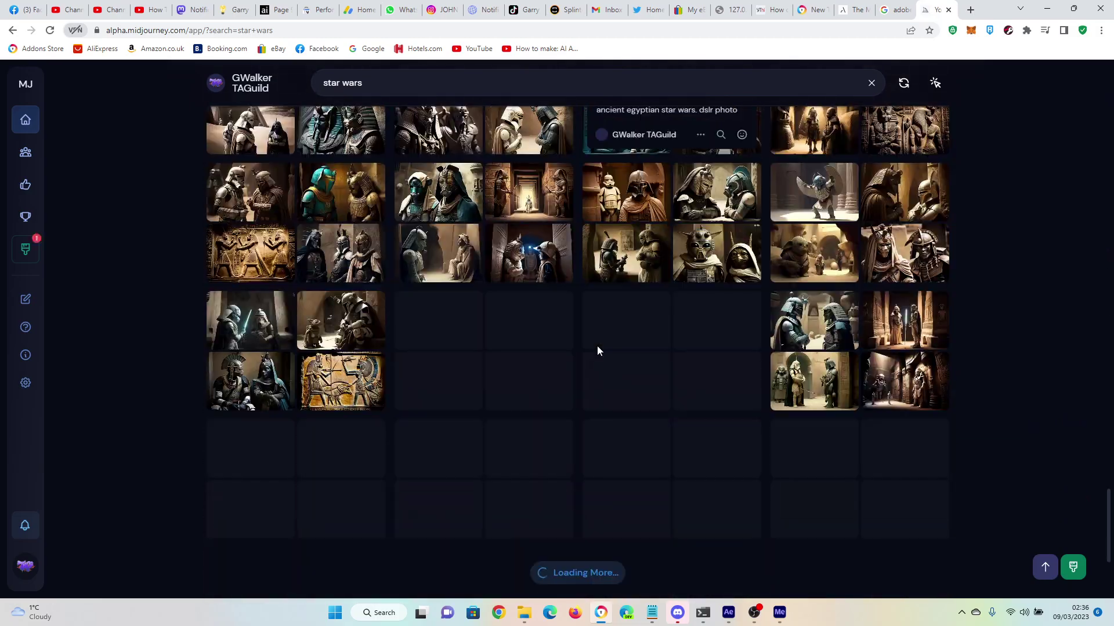
scroll(597, 346, down, 10)
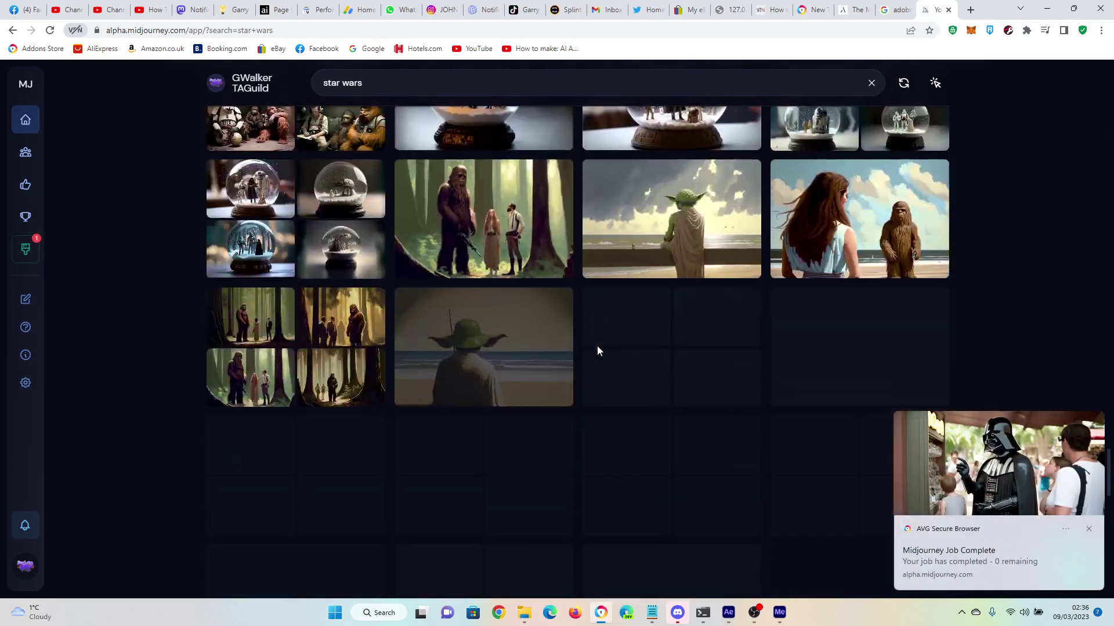
scroll(597, 345, down, 10)
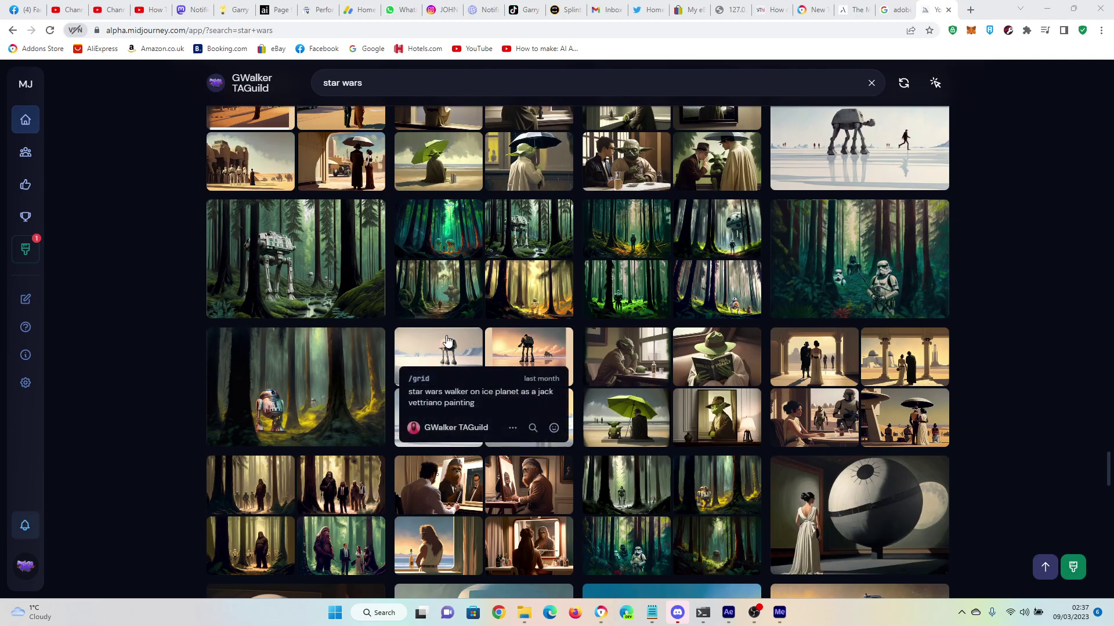
Step: On Create Images, enlarge the finished Darth Vader V4 upscale, then close the lightbox
click(34, 251)
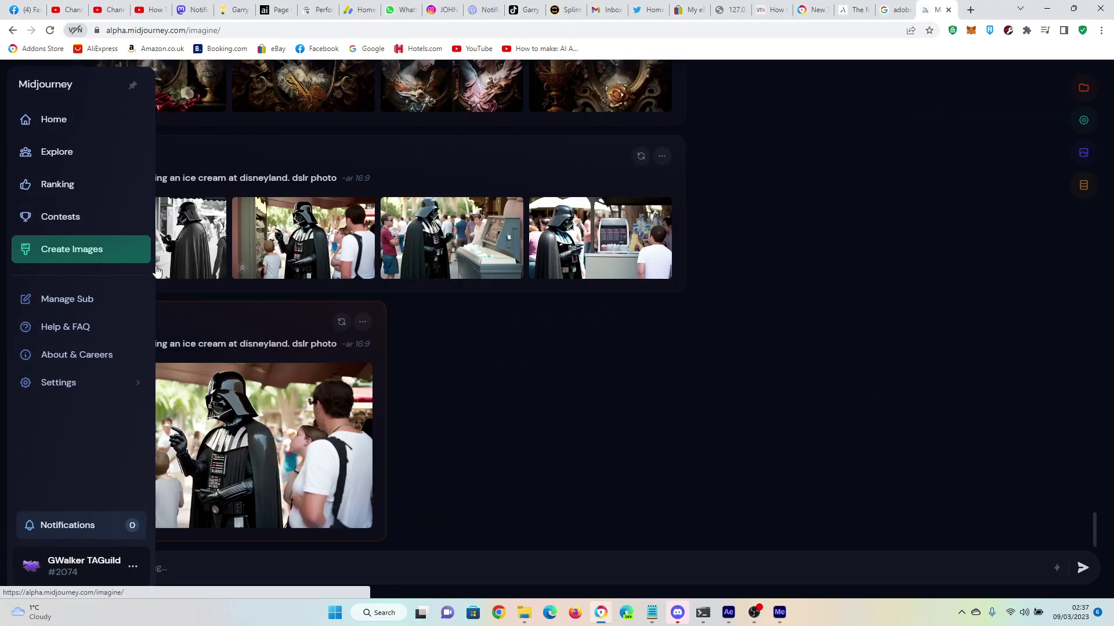
scroll(203, 417, up, 10)
scroll(149, 415, down, 10)
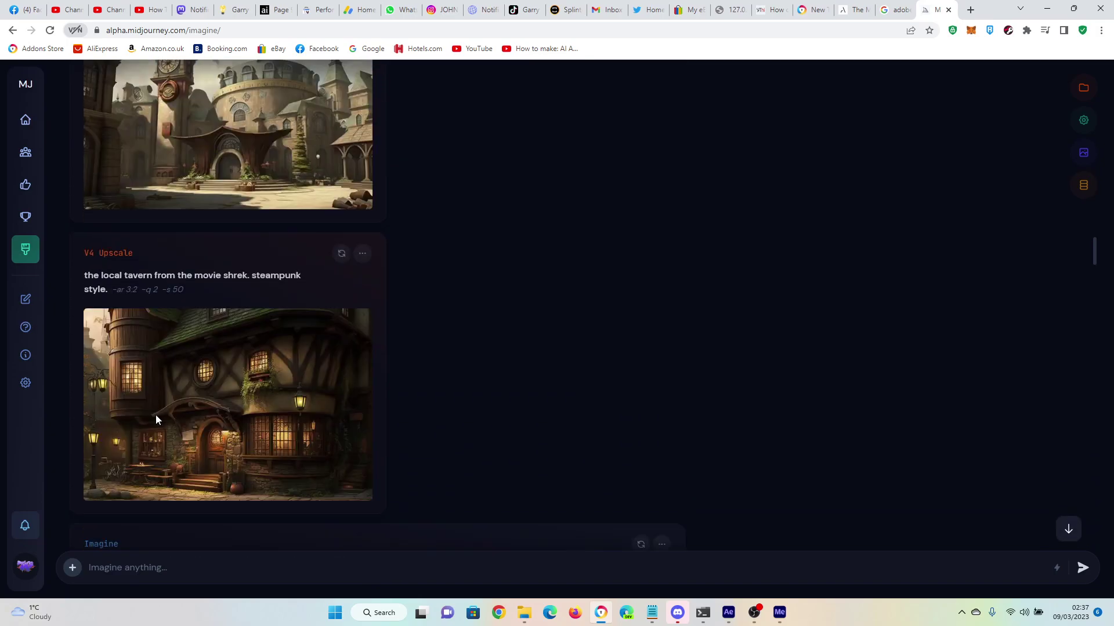
scroll(1094, 261, down, 15)
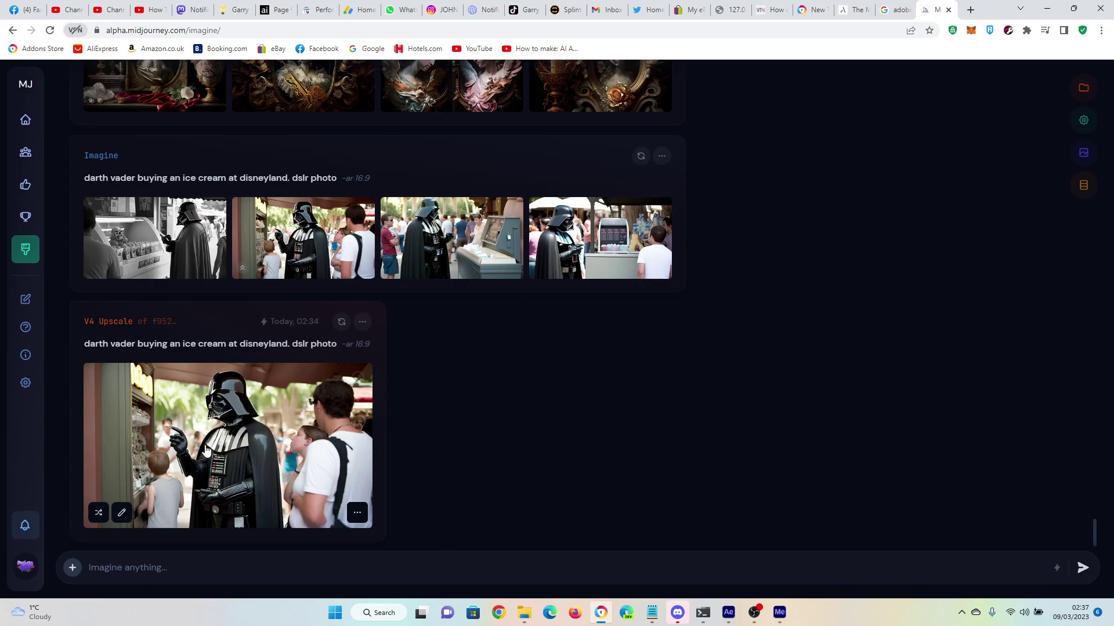
click(211, 423)
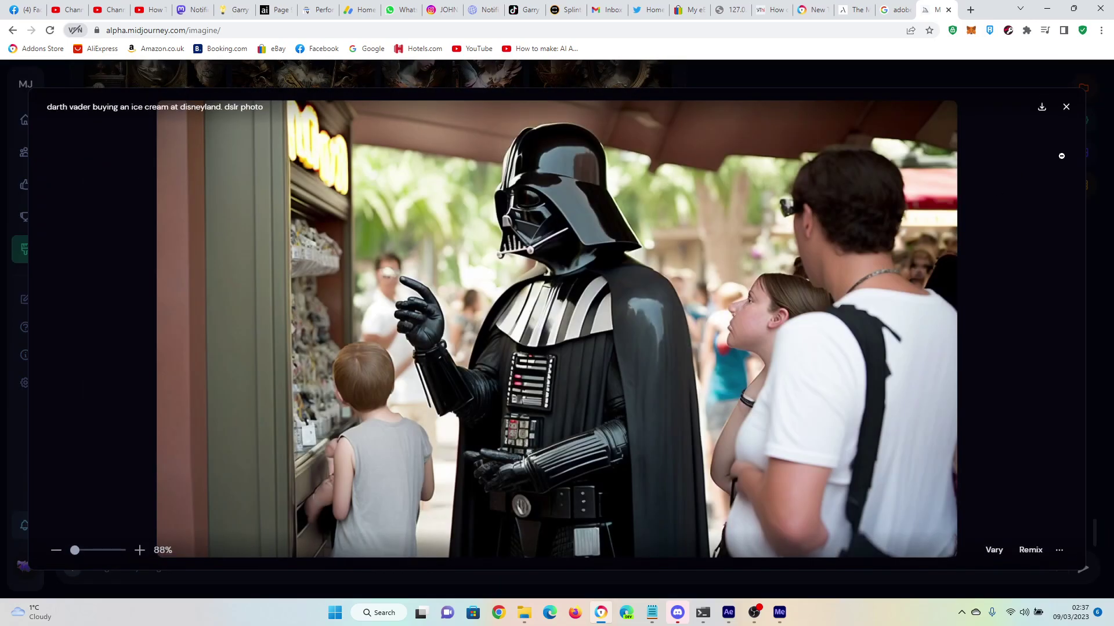
click(1066, 107)
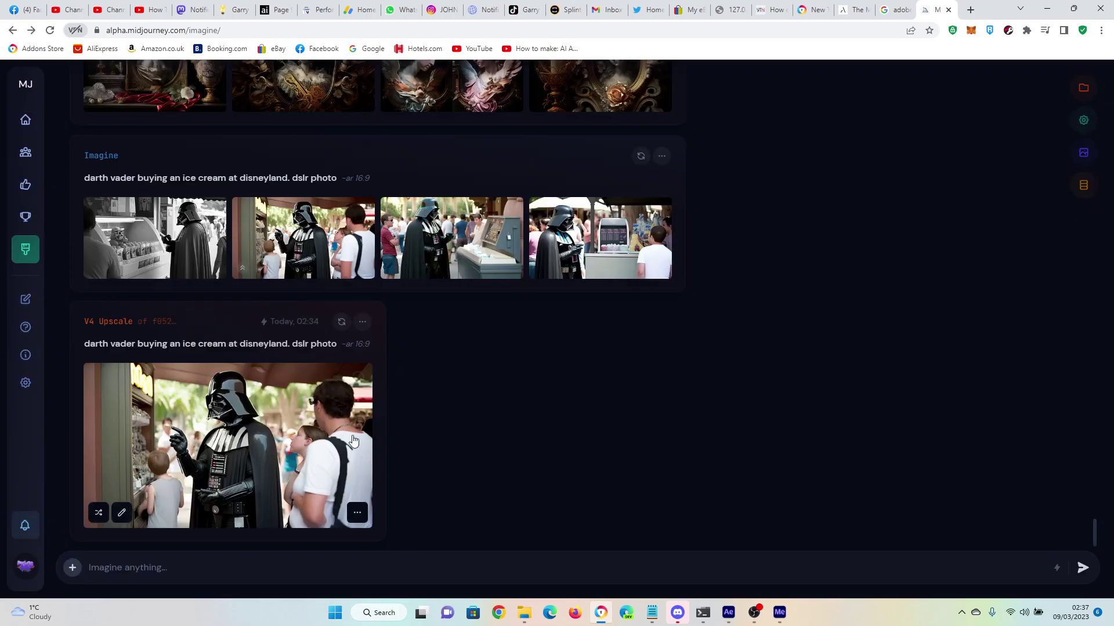
mouse_move(40, 484)
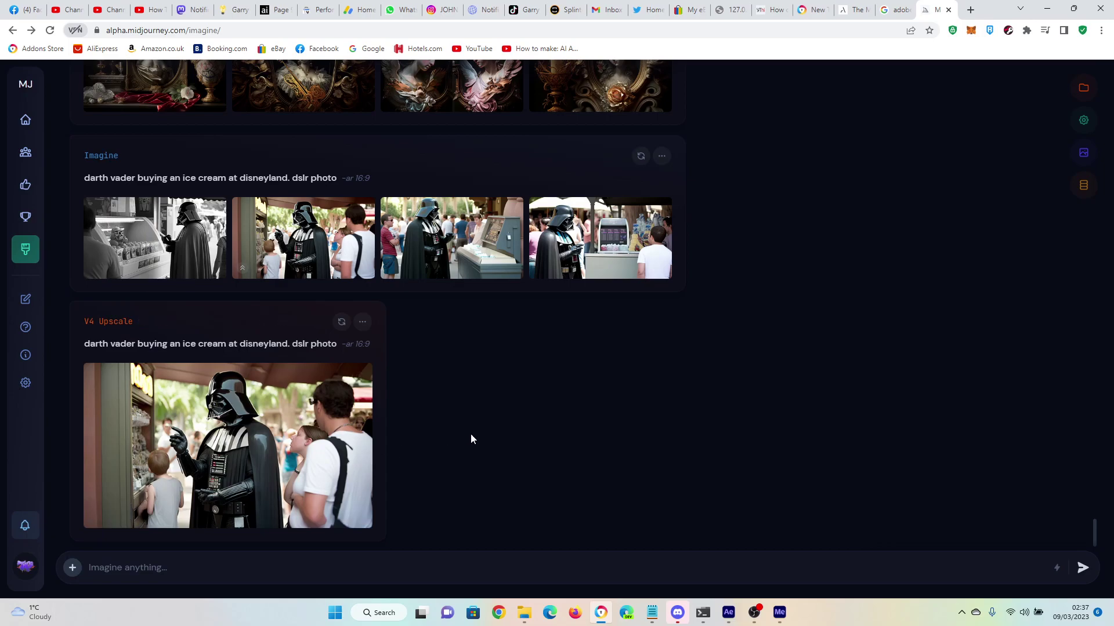